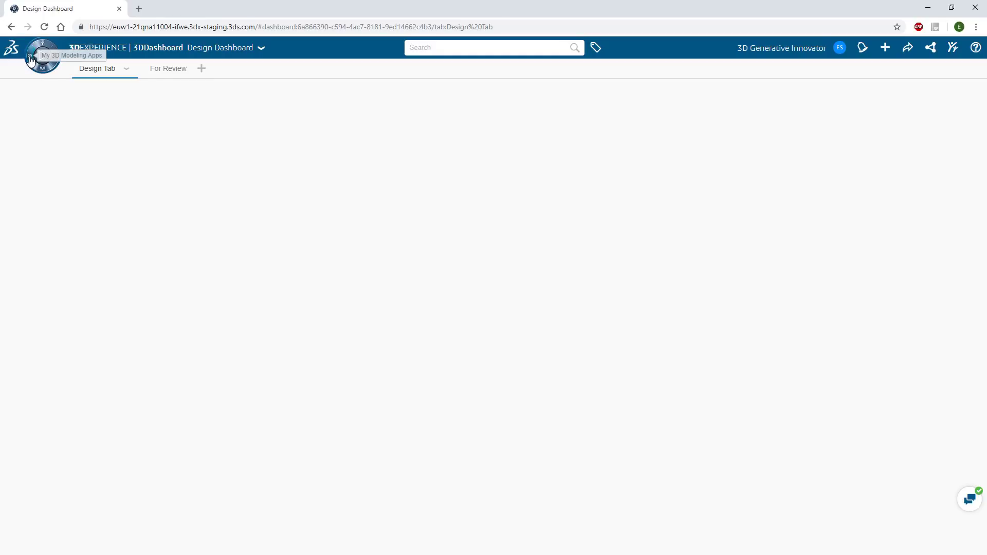
- Add the xGenerative Design app to the dashboard's Design Tab and create a new model in the maximized app
left_click(30, 61)
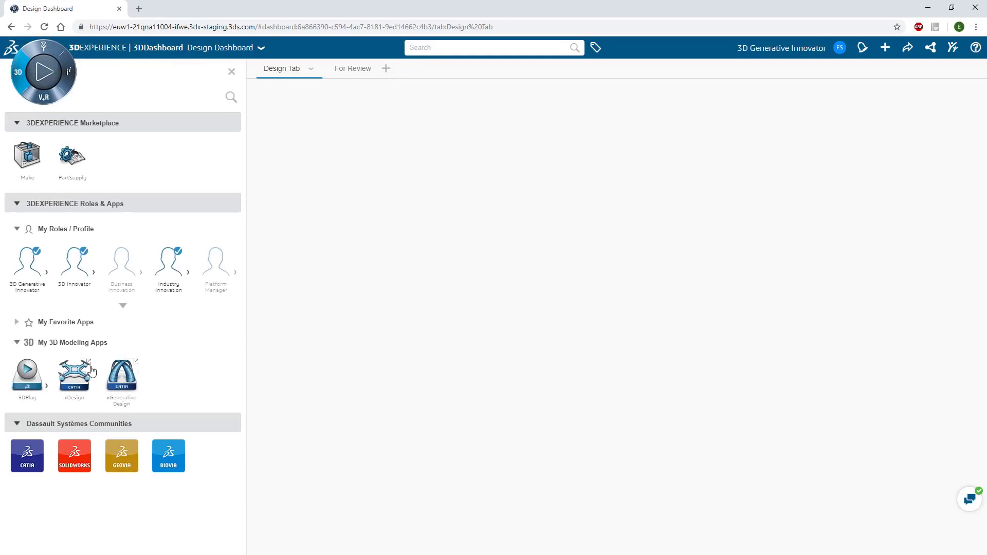
left_click_drag(128, 380, 360, 179)
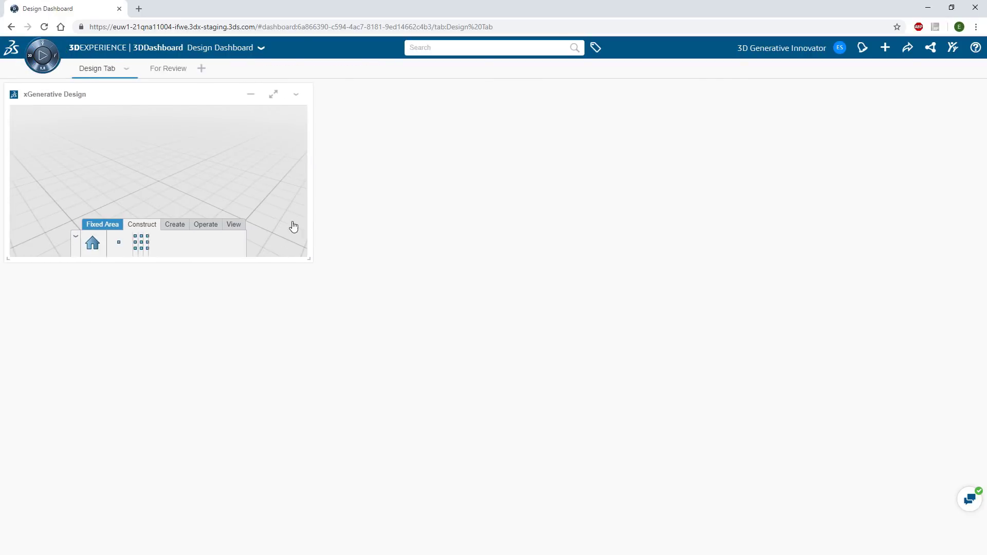
left_click(285, 94)
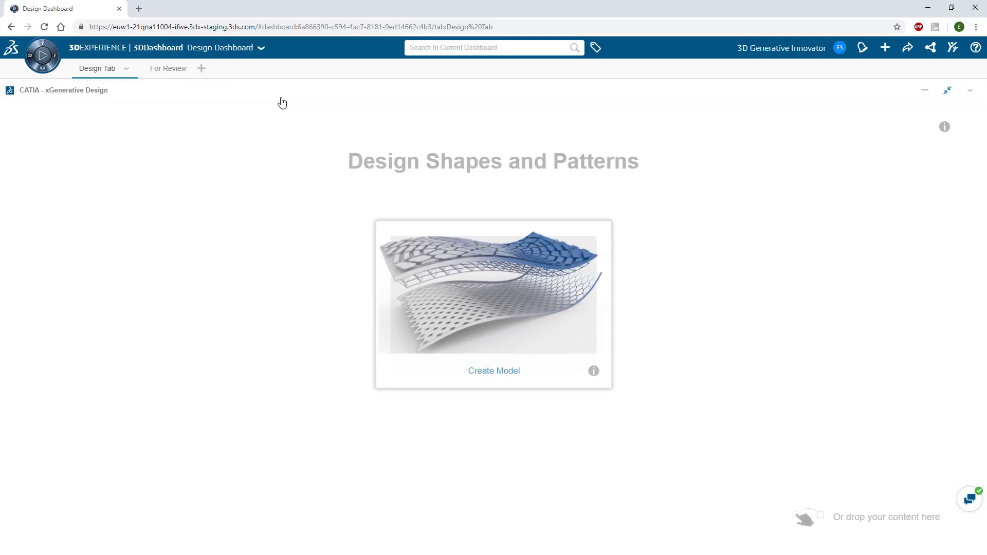
left_click(482, 294)
left_click(616, 268)
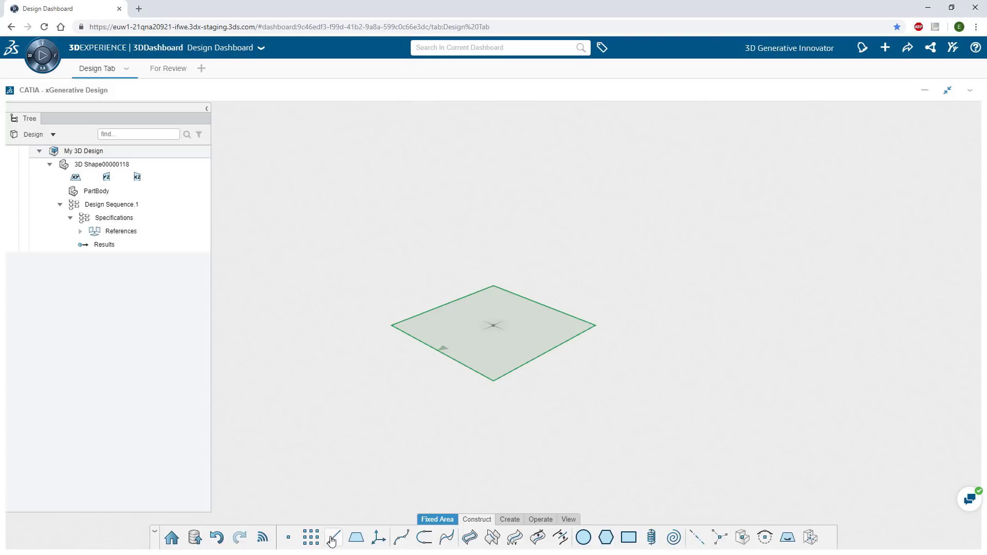
- Define a point-direction line starting at the origin, with the xy plane as its direction
left_click(333, 539)
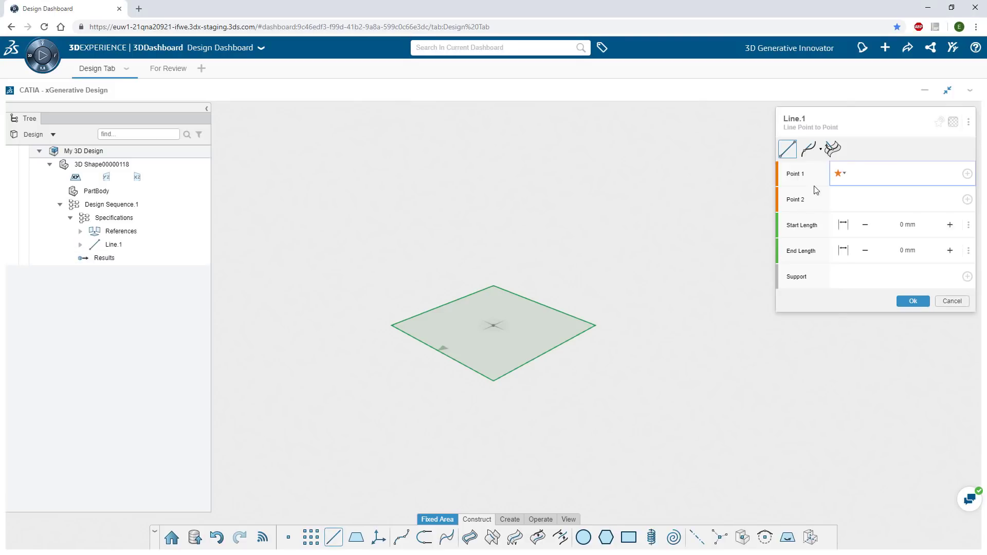
left_click(820, 150)
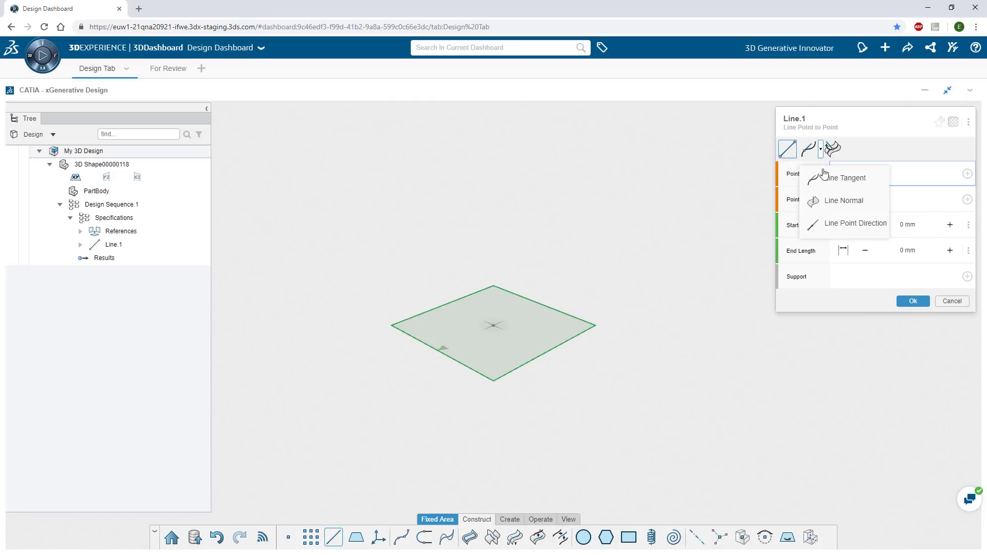
left_click(833, 226)
left_click(843, 173)
left_click(892, 225)
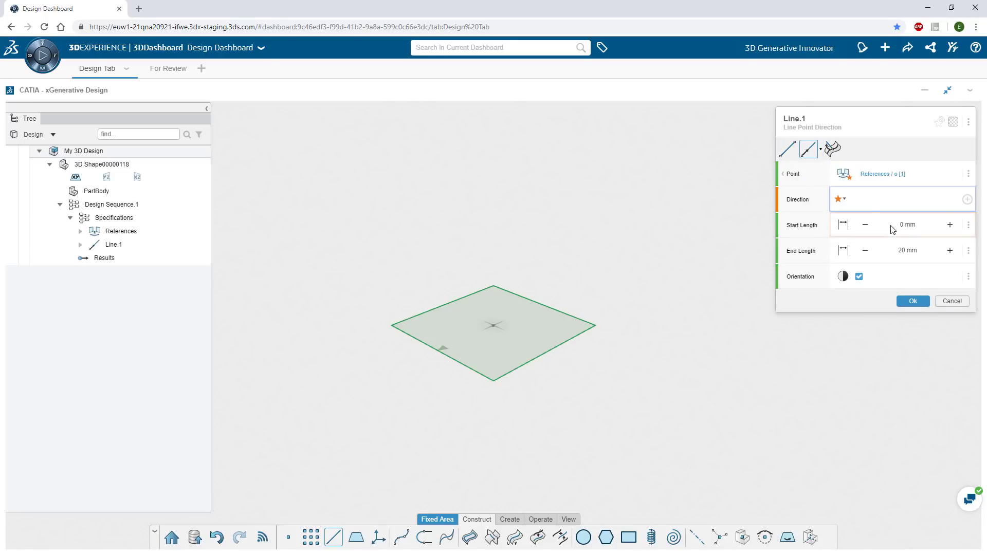
left_click(569, 320)
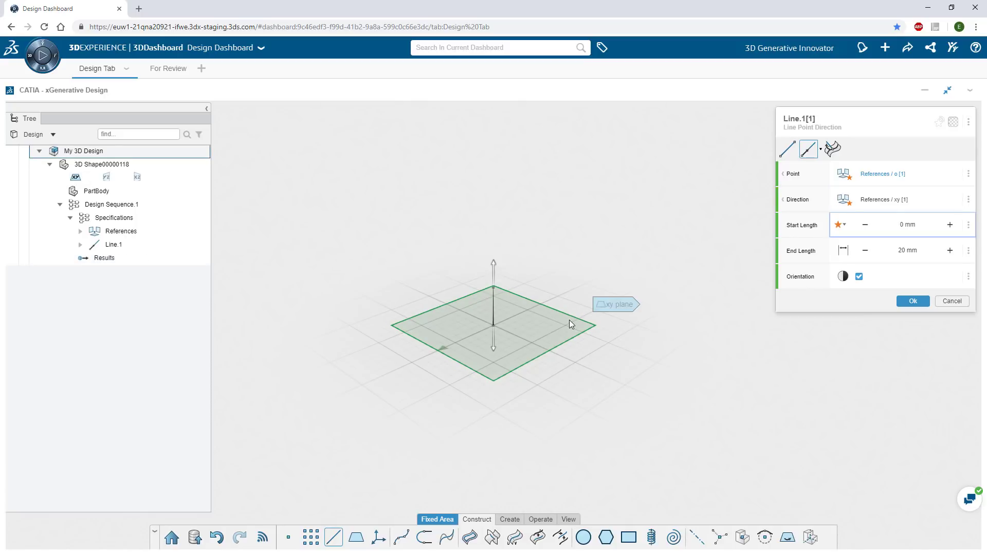
- Set the vertical line's end length to 150 mm and complete the line
left_click_drag(494, 274, 499, 141)
middle_click_drag(467, 240, 484, 325)
left_click(584, 266)
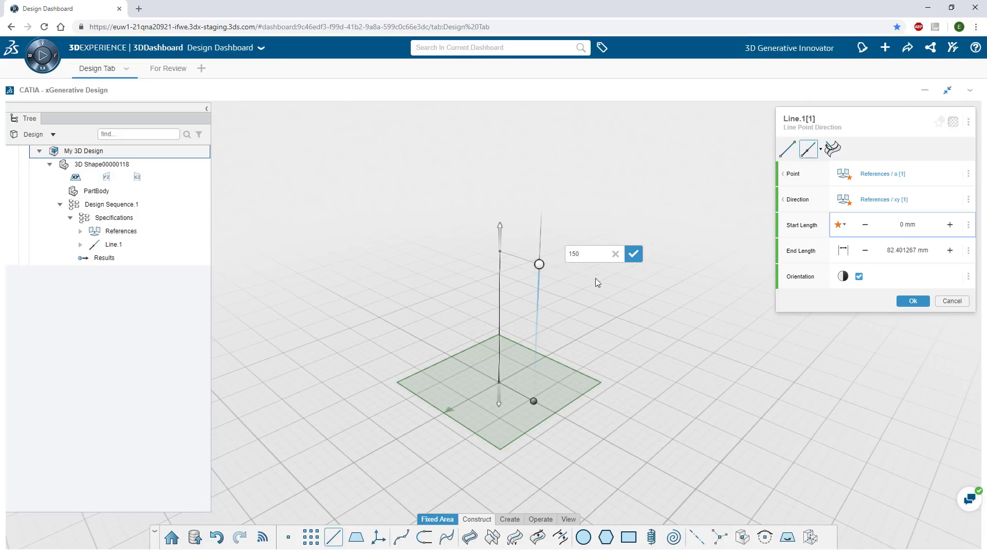
type("150")
left_click(634, 254)
middle_click_drag(633, 260, 641, 288)
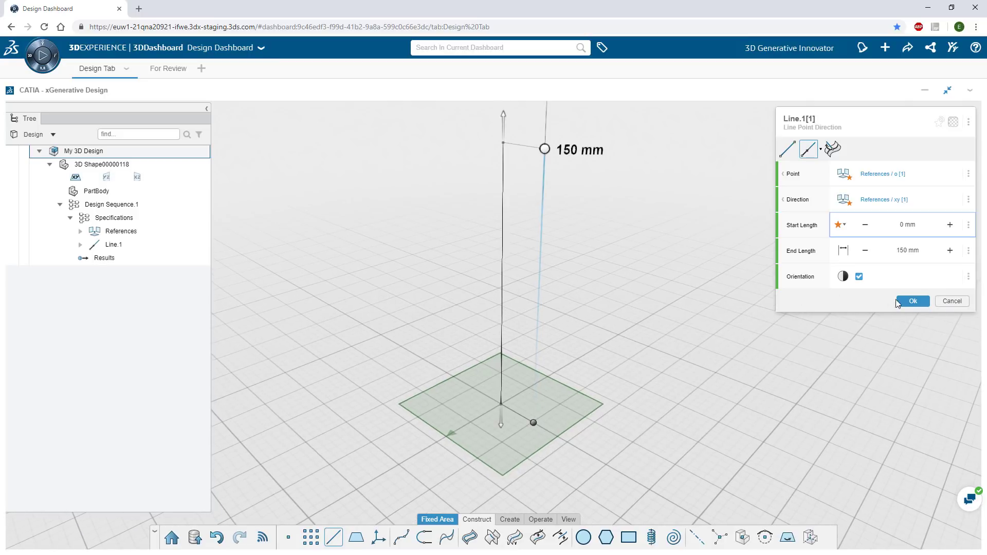
left_click(903, 302)
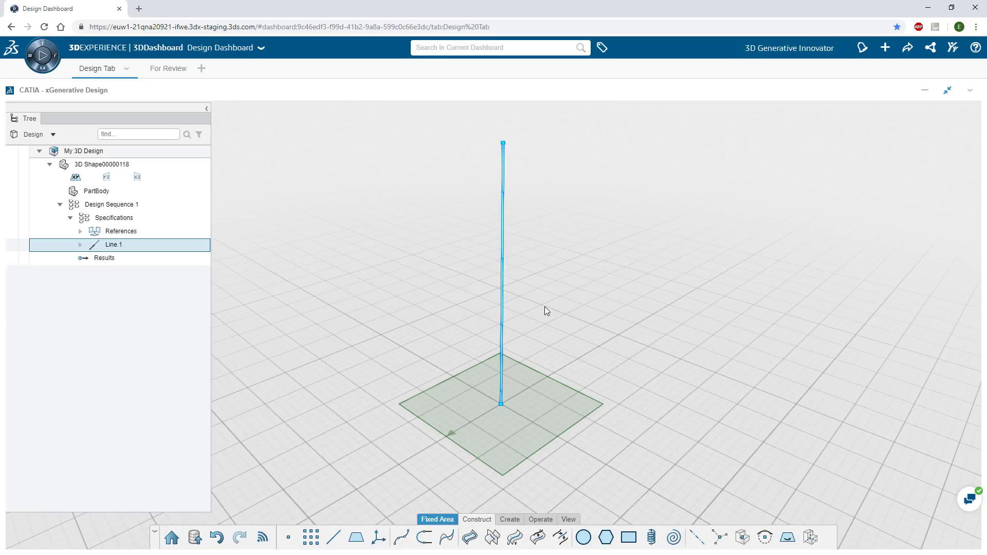
- Divide the vertical line into 5 points, without bounds or generated segments
left_click(501, 292)
left_click(559, 259)
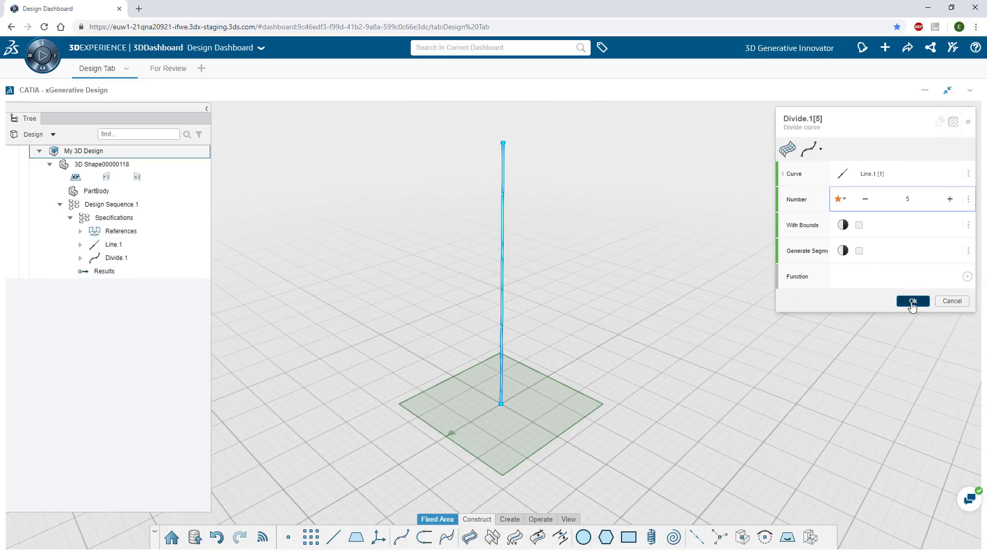
left_click(914, 302)
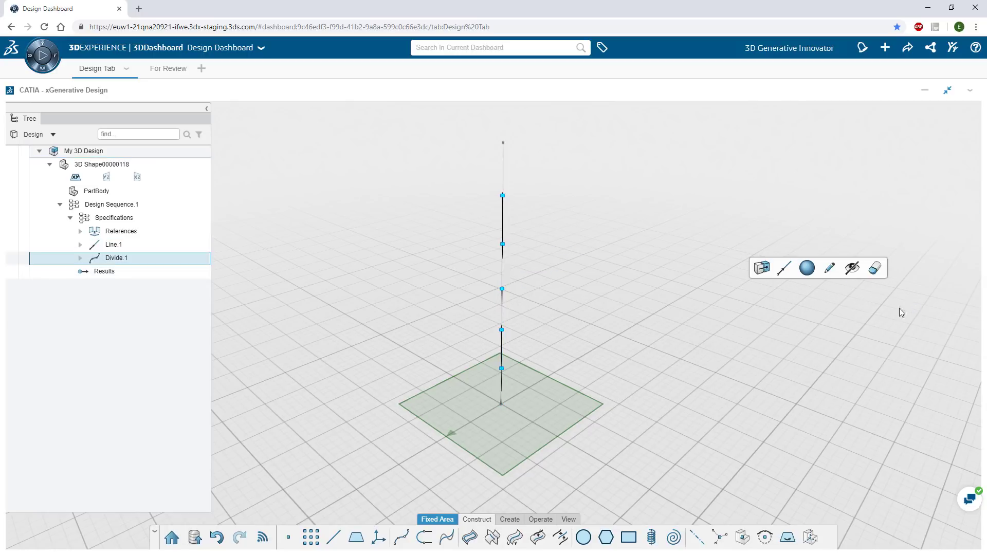
- Create planes normal to the vertical line, with their origins at its division points
left_click(357, 538)
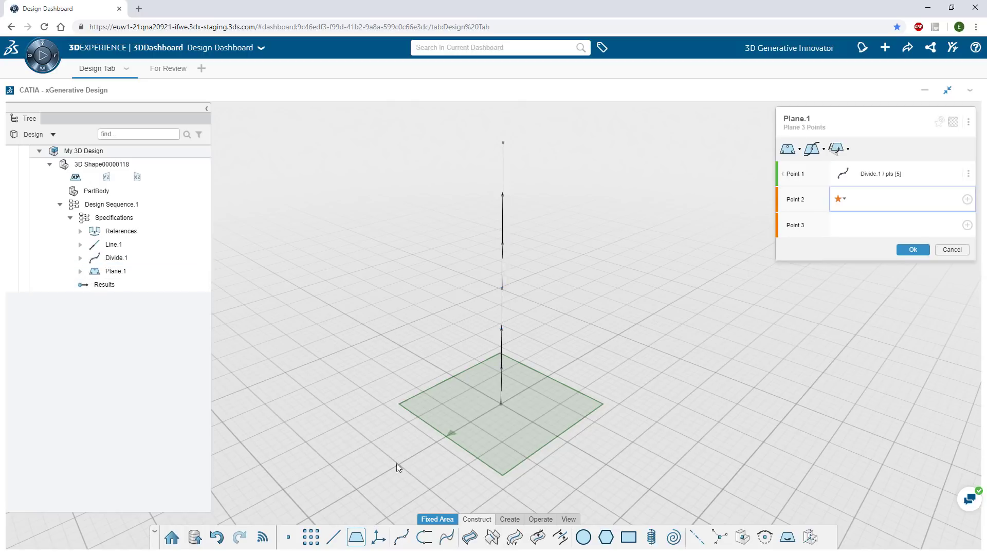
left_click(813, 150)
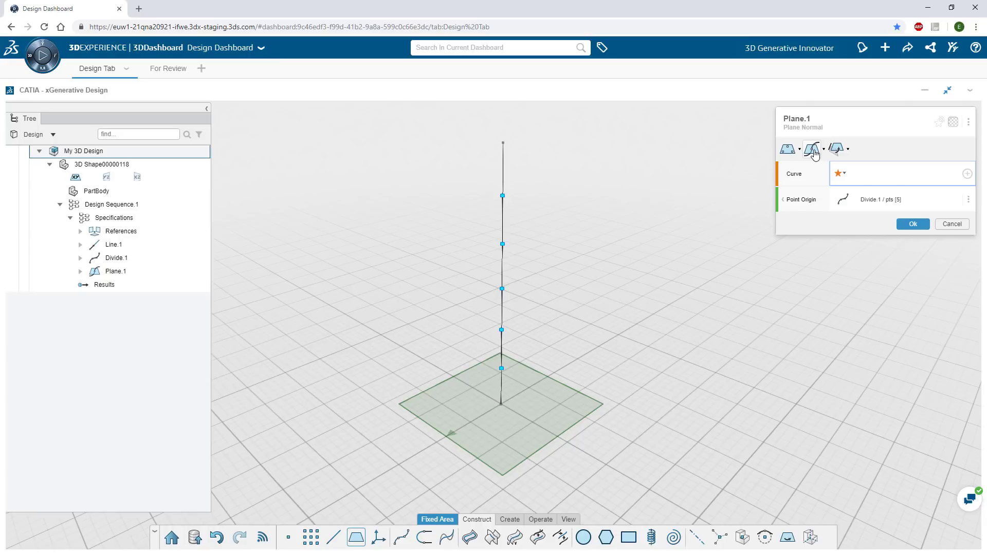
left_click(502, 275)
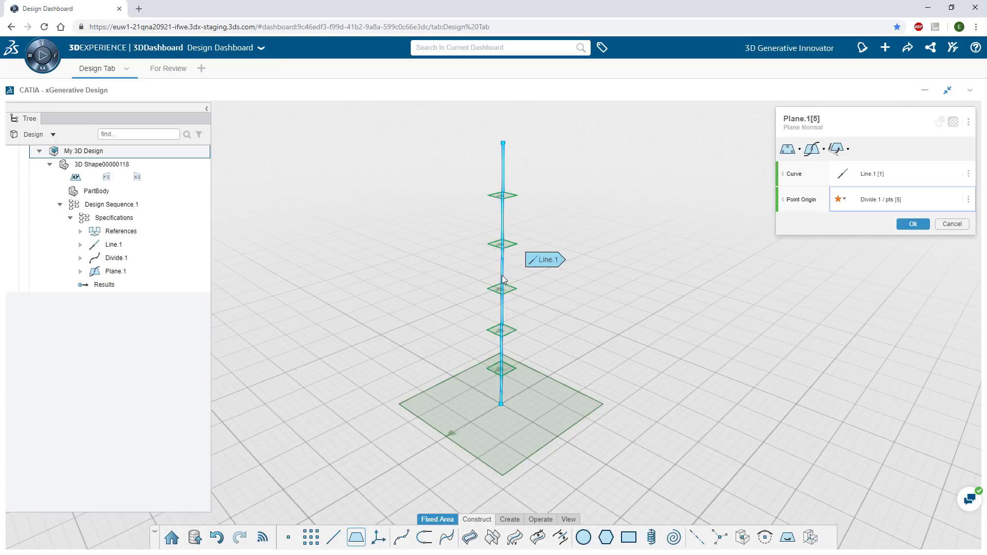
left_click(646, 301)
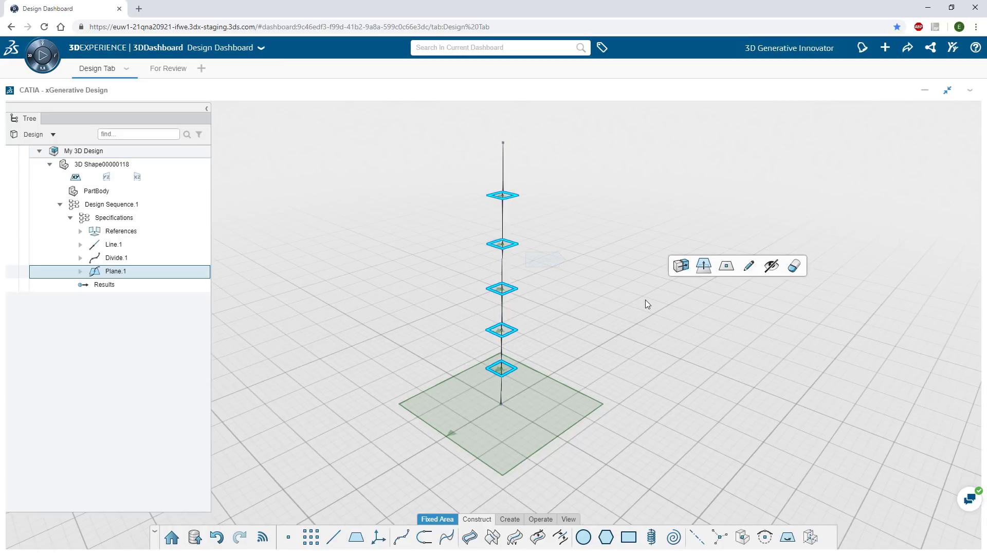
- Define polygons on the normal planes, centred on the division points, with a radius of about 57 mm
left_click(607, 538)
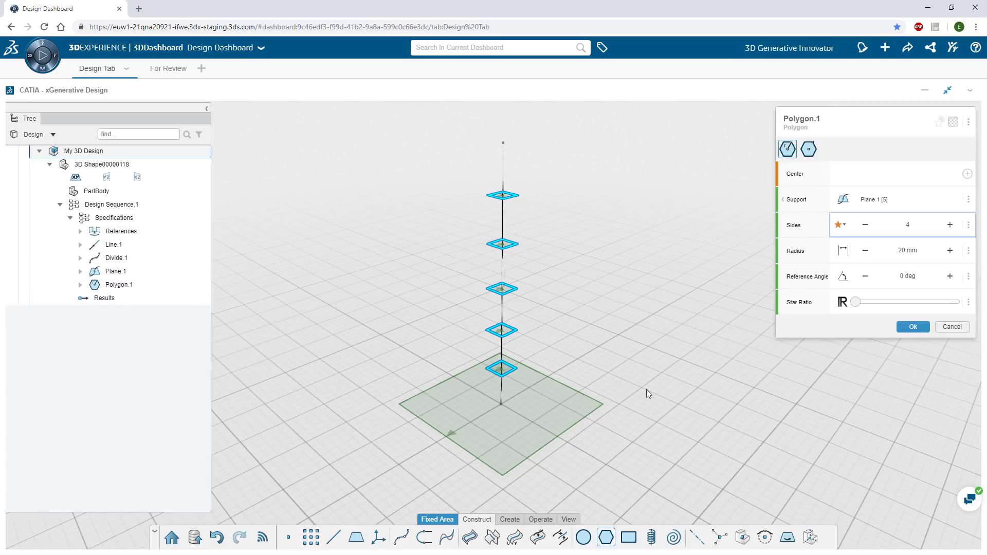
left_click(857, 175)
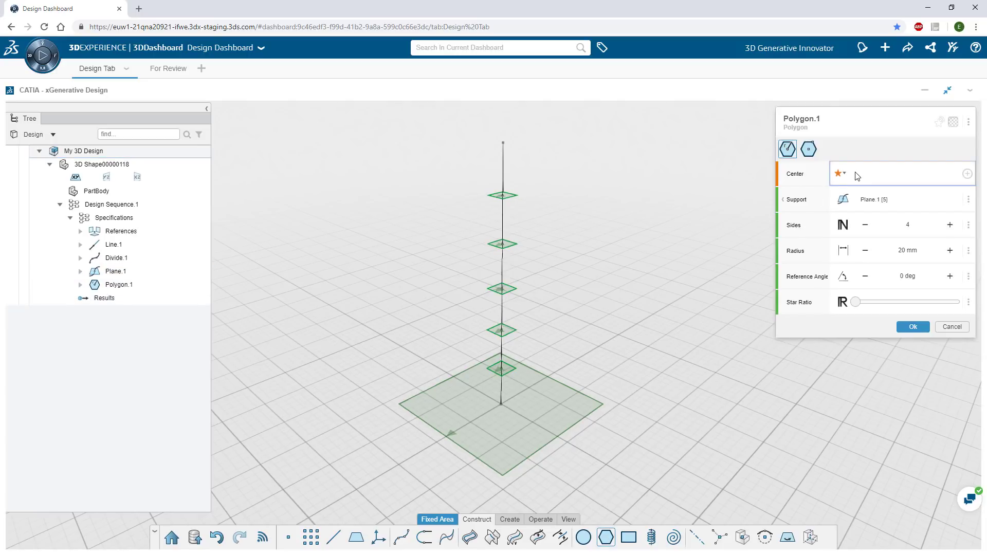
left_click(502, 289)
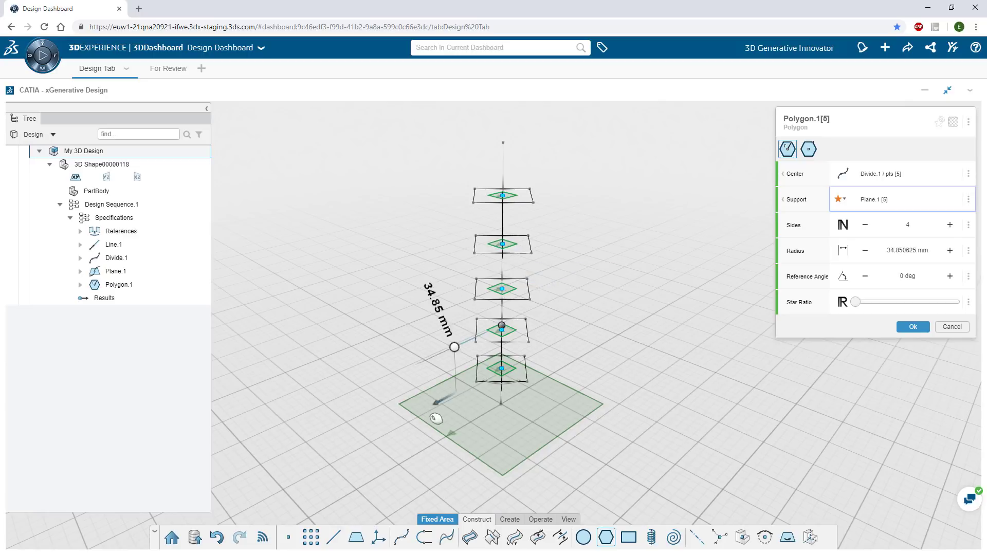
left_click_drag(428, 423, 416, 428)
middle_click_drag(592, 380, 565, 371)
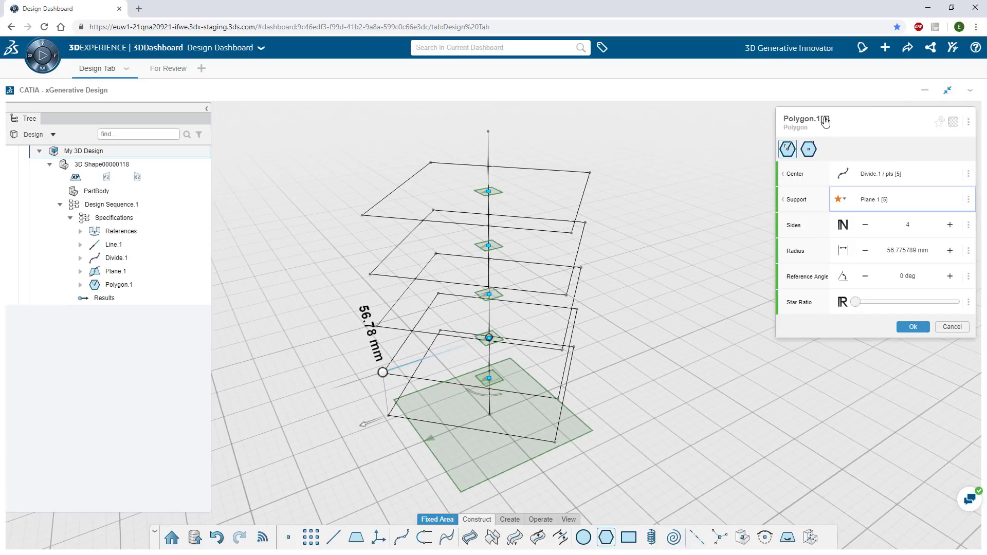
- Try different side counts for the polygons and settle on 5 sides
mouse_move(826, 121)
left_click(865, 224)
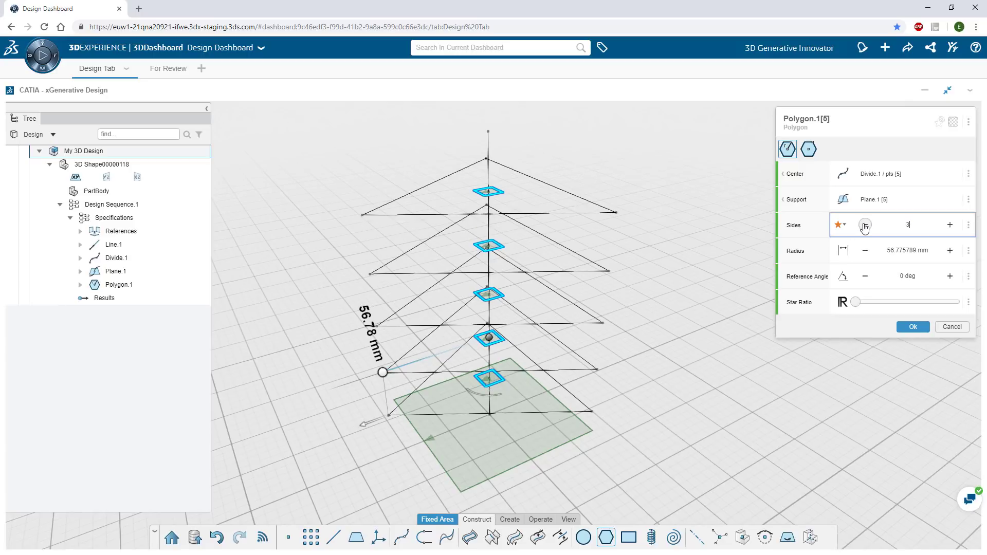
left_click(952, 227)
left_click(951, 227)
left_click(952, 227)
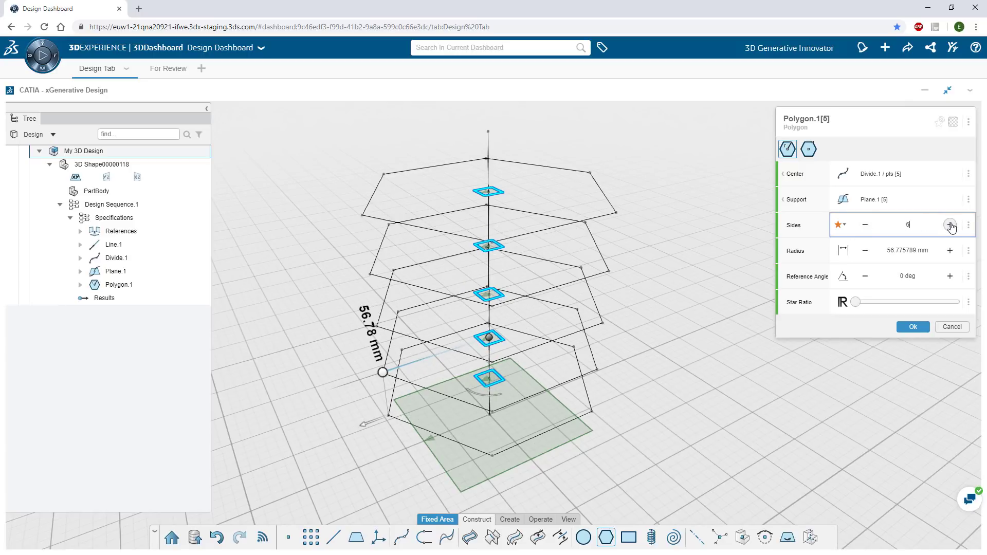
left_click(866, 225)
- Extract the polygons' side count as an integer parameter named "My Side Number" and return to the polygon definition
left_click(969, 226)
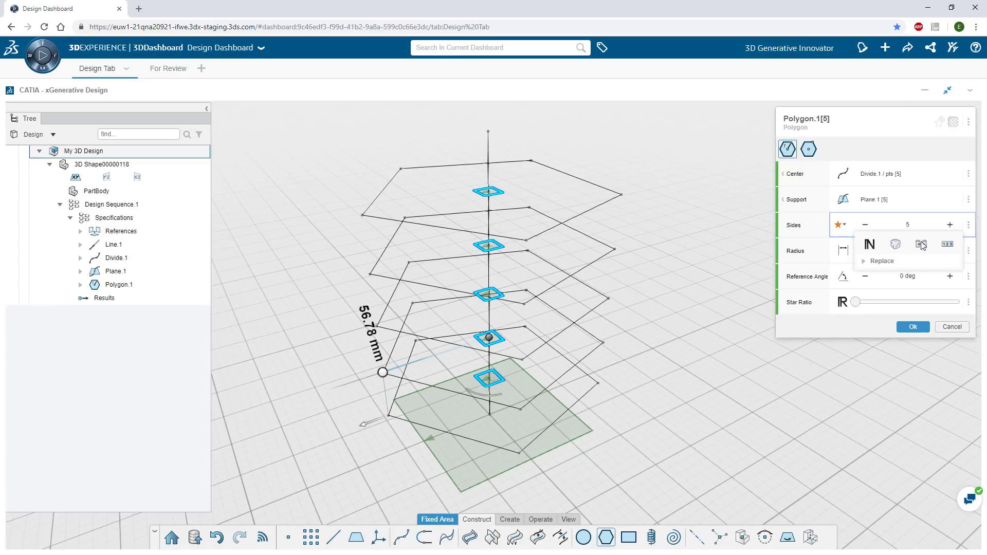
left_click(873, 261)
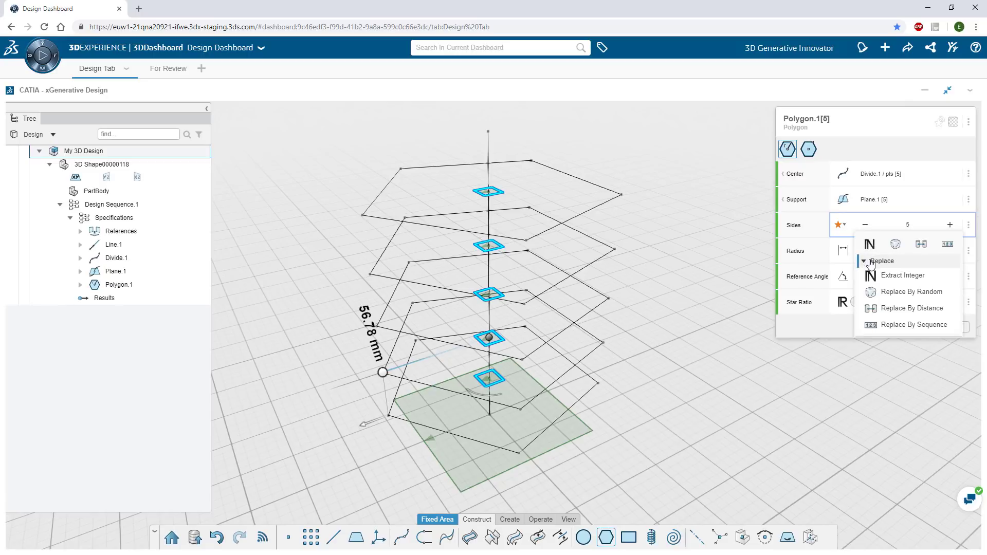
left_click(902, 281)
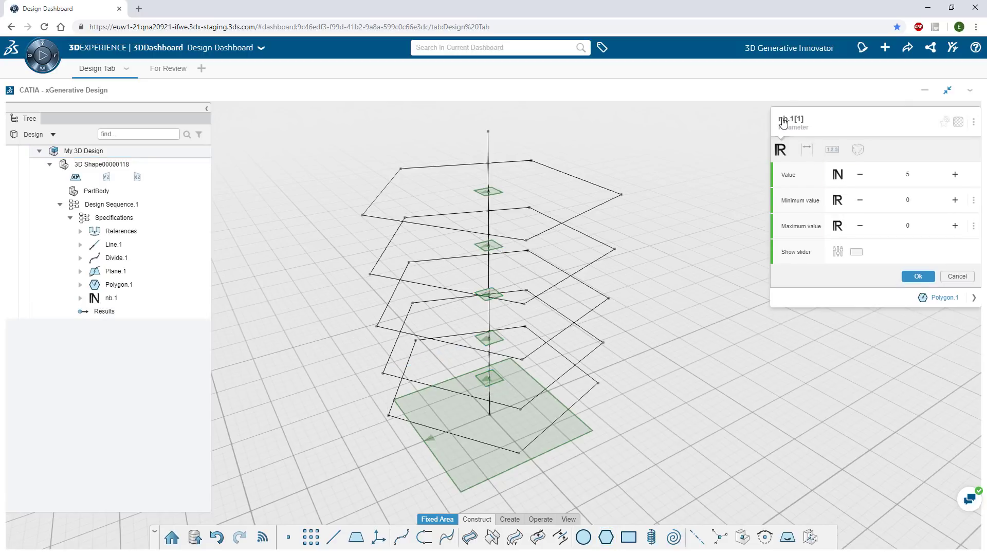
double_click(783, 121)
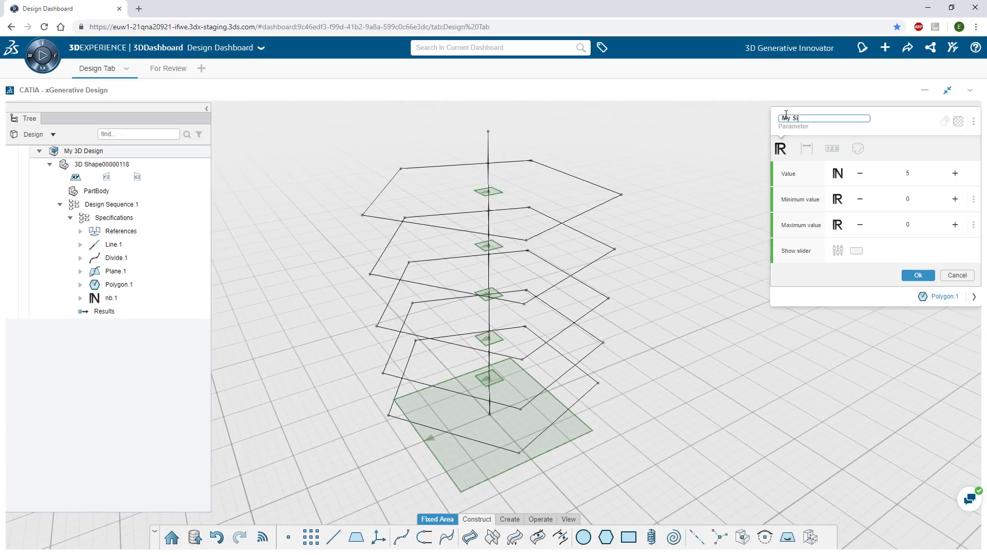
type("My Side Number")
key("Return")
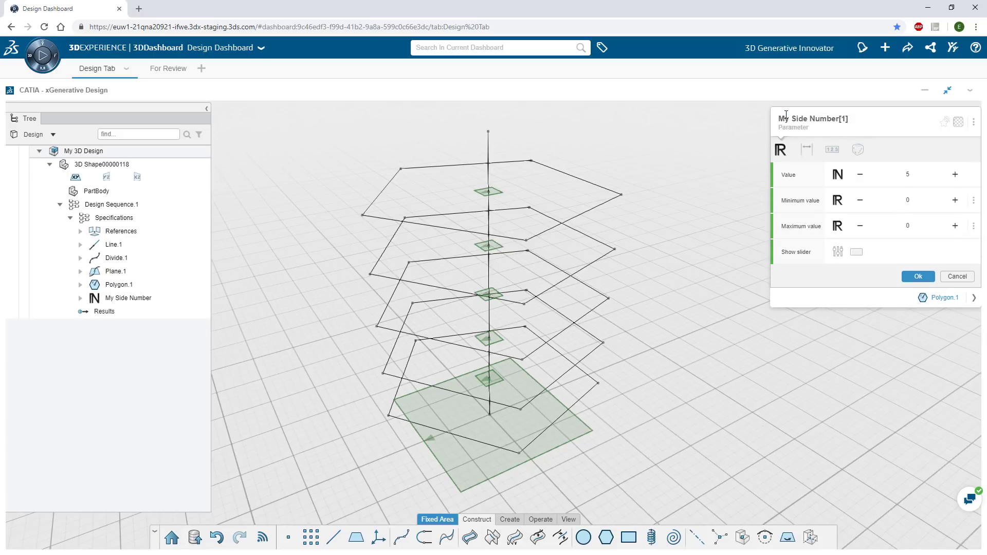
left_click(947, 123)
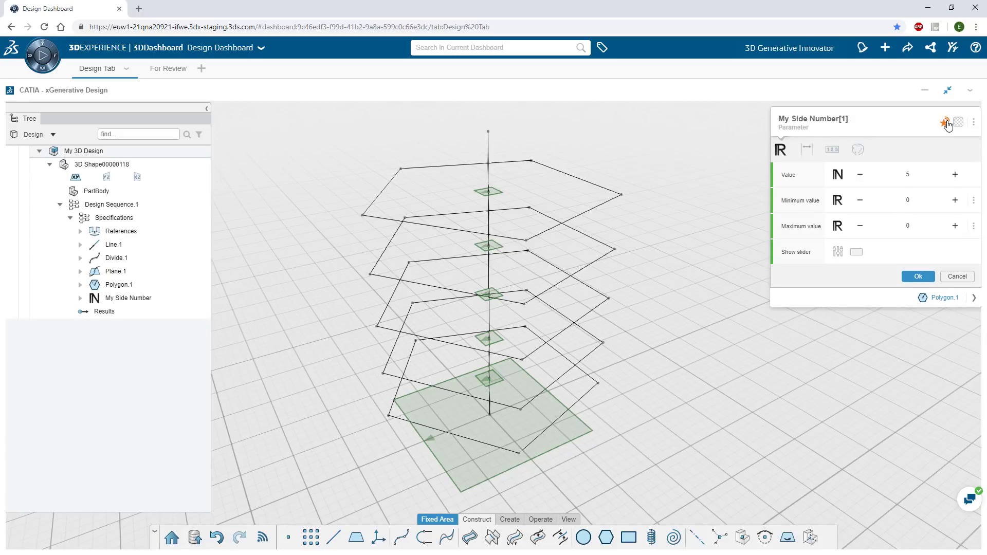
left_click(945, 298)
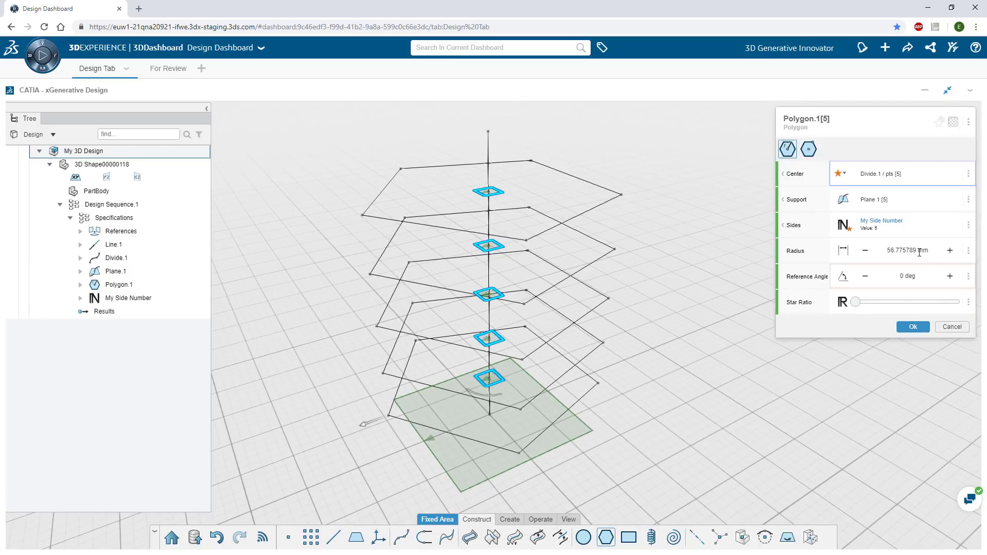
- Replace the polygons' radius by a distance from the Divide.1 points to a new point defined by coordinates
left_click(969, 252)
left_click(921, 286)
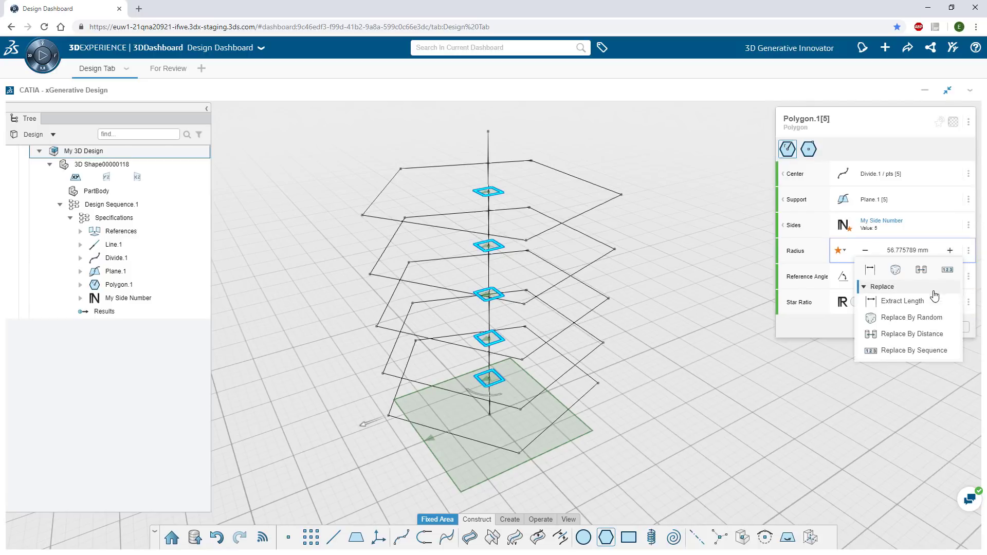
left_click(930, 341)
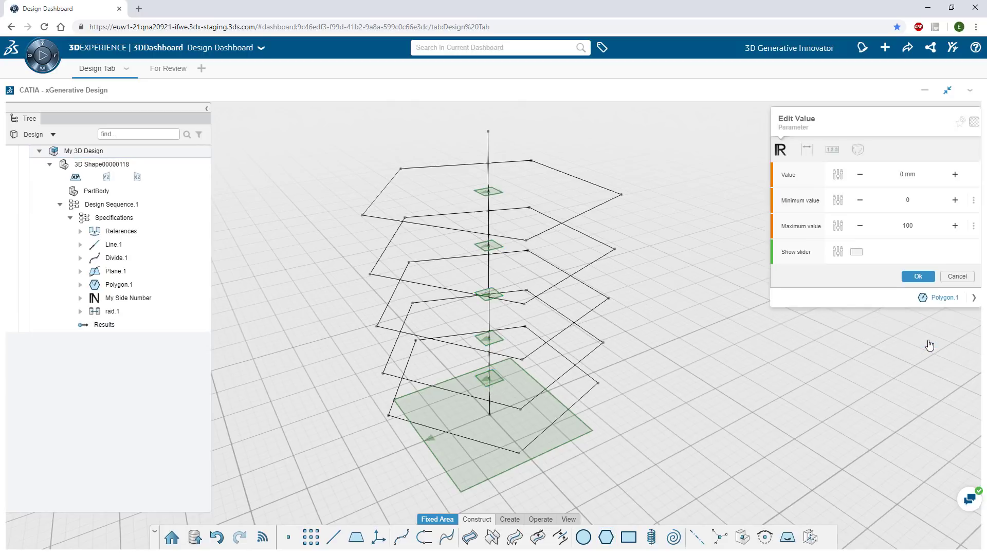
left_click(494, 195)
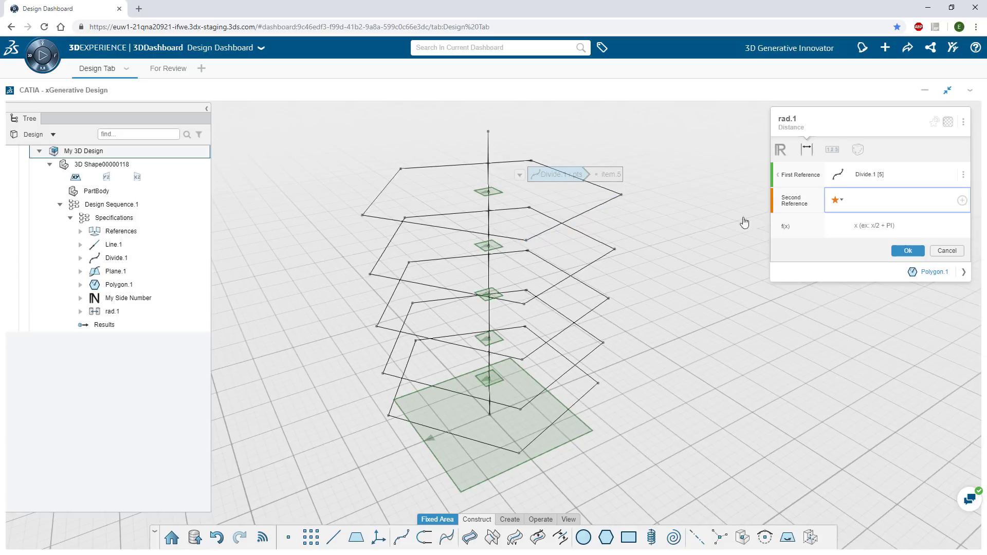
left_click(960, 202)
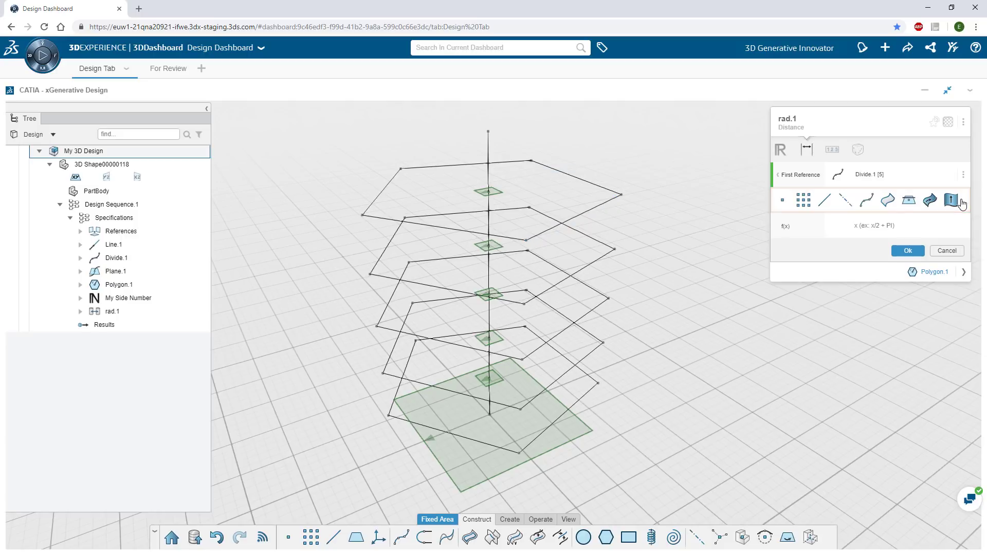
left_click(781, 203)
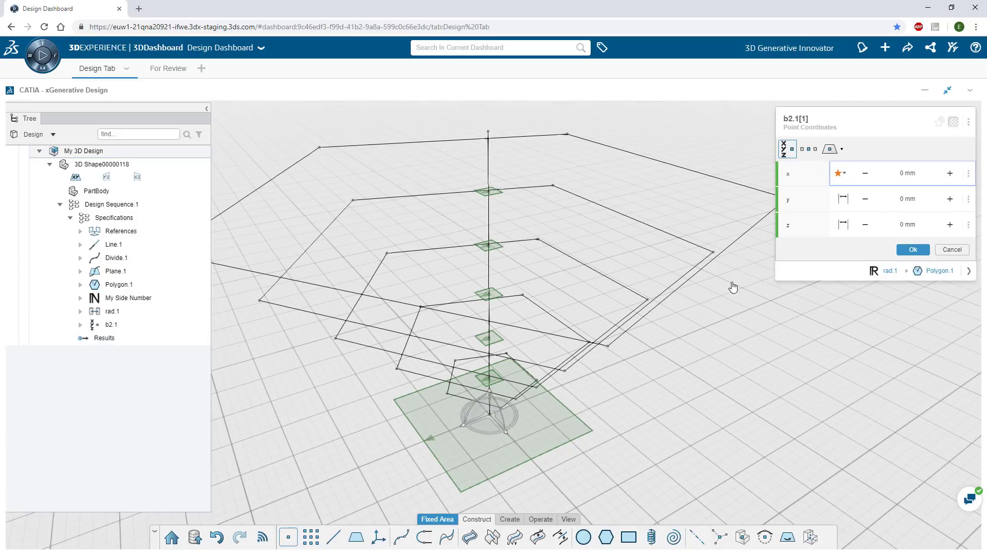
- Move the new point to about y 35 mm and z 132 mm, and return to the rad.1 distance definition
middle_click_drag(616, 422, 619, 383)
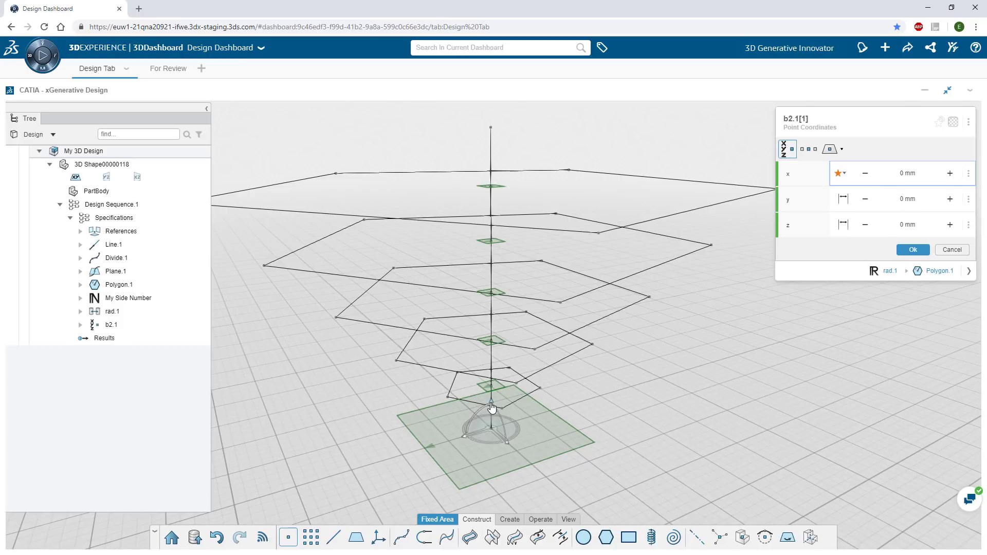
left_click_drag(492, 404, 495, 141)
middle_click_drag(591, 245, 623, 240)
left_click_drag(518, 165, 574, 189)
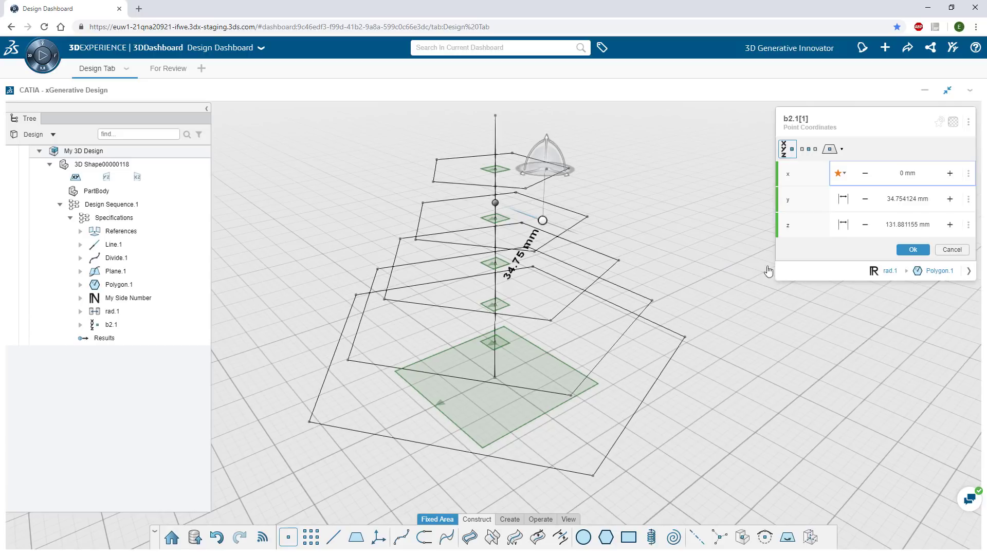
left_click(893, 273)
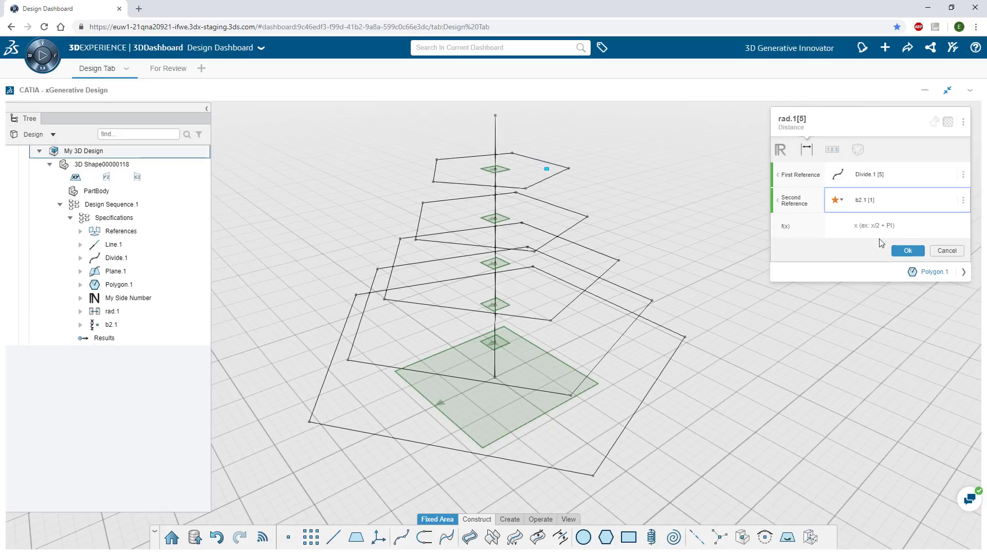
- Set the distance function f(x) to x/2 and finish the radius definition
left_click(878, 226)
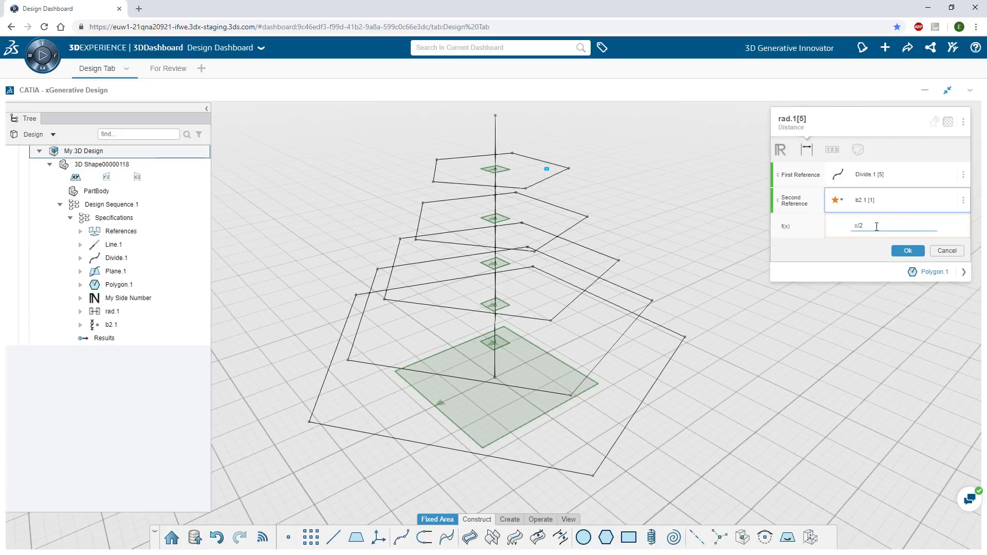
left_click(668, 285)
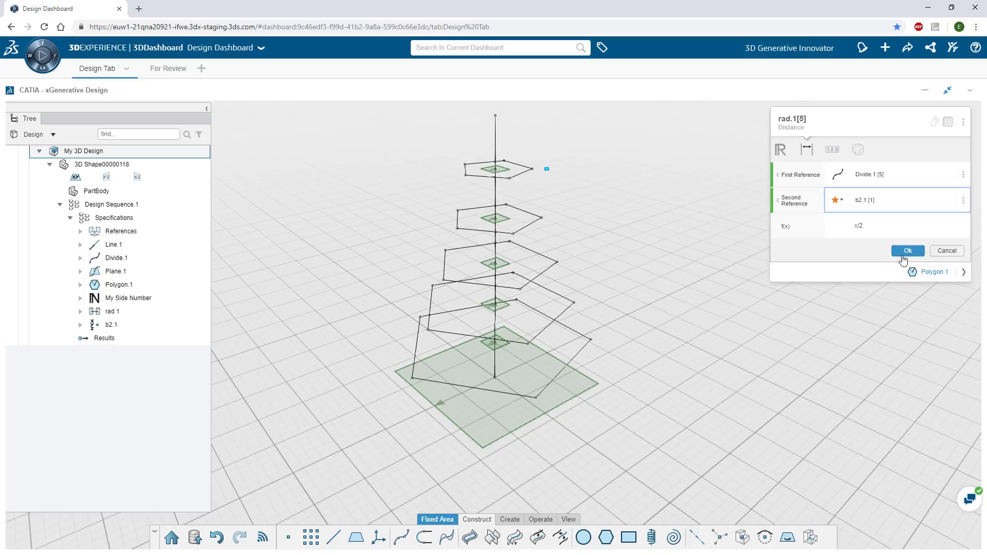
left_click(907, 251)
mouse_move(641, 310)
middle_mouse_down()
mouse_move(655, 319)
mouse_move(654, 300)
middle_mouse_up()
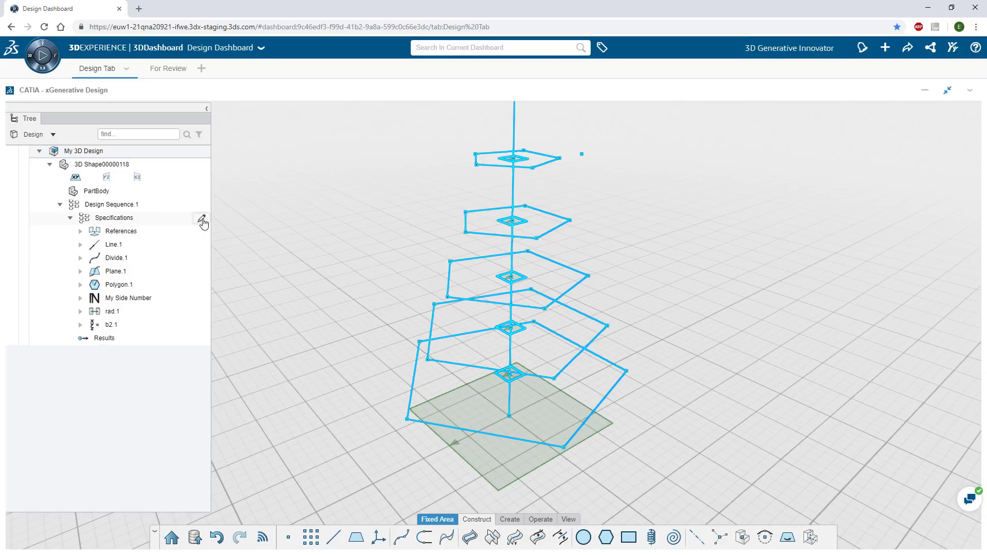
- Open the Specifications graph for editing and add a Rotate node beside Polygon.1
left_click(202, 220)
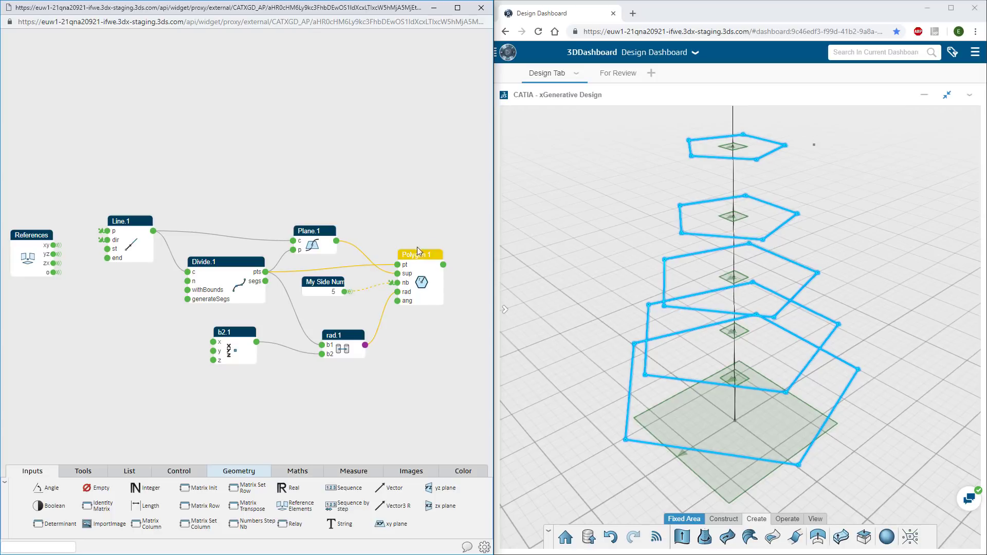
mouse_move(418, 239)
left_mouse_down()
mouse_move(438, 243)
mouse_move(420, 250)
left_mouse_up()
middle_click_drag(427, 364, 327, 375)
scroll(326, 376, "up", 3)
left_click(239, 471)
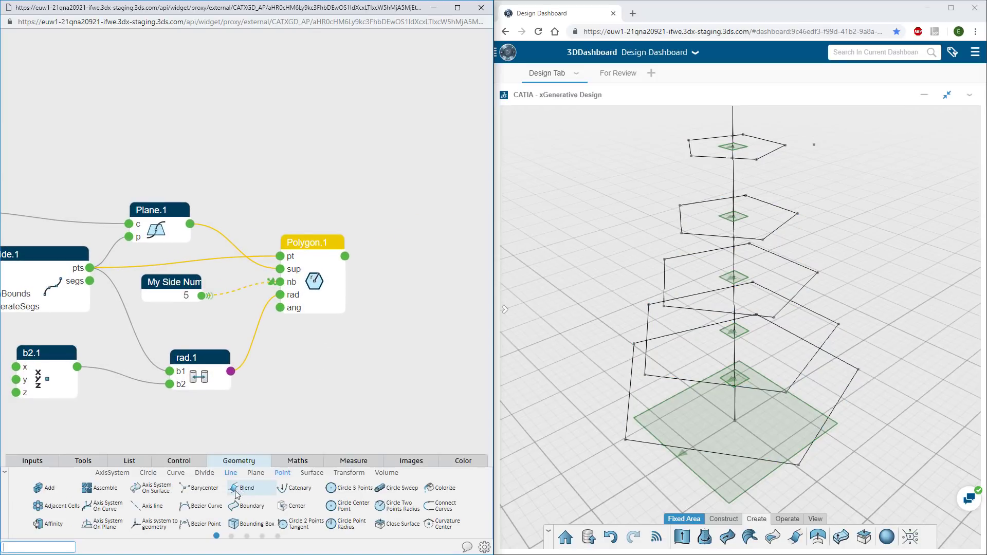
left_click(53, 550)
type("rotate")
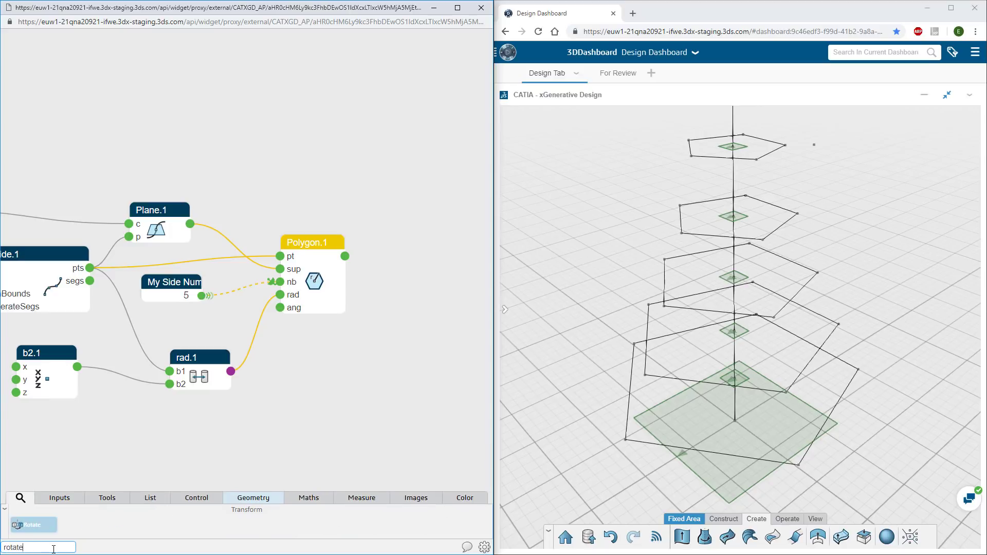
left_click_drag(47, 529, 436, 274)
- Connect Polygon.1's output to the Rotate node's "in" input and Line.1's output to its axis
left_click_drag(345, 256, 413, 289)
scroll(356, 368, "down", 2)
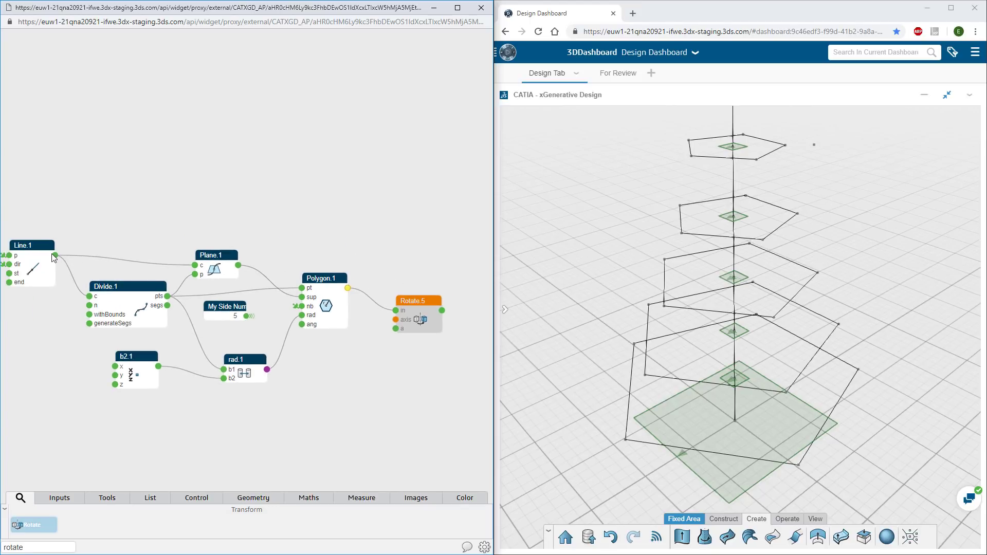
left_click_drag(55, 256, 396, 320)
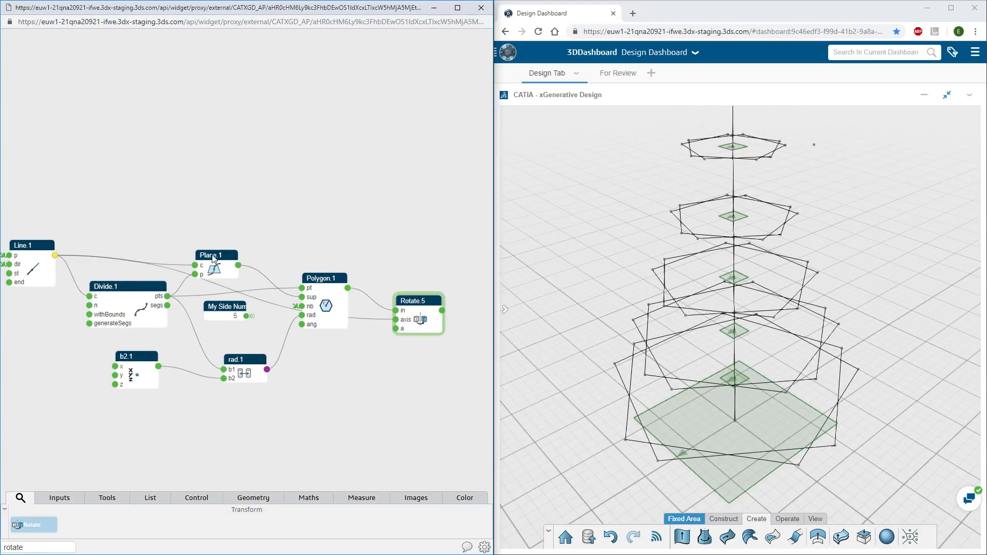
- Move the Plane.1 node clear of the new connection and hide the original Polygon.1 geometry
left_click_drag(212, 259, 237, 242)
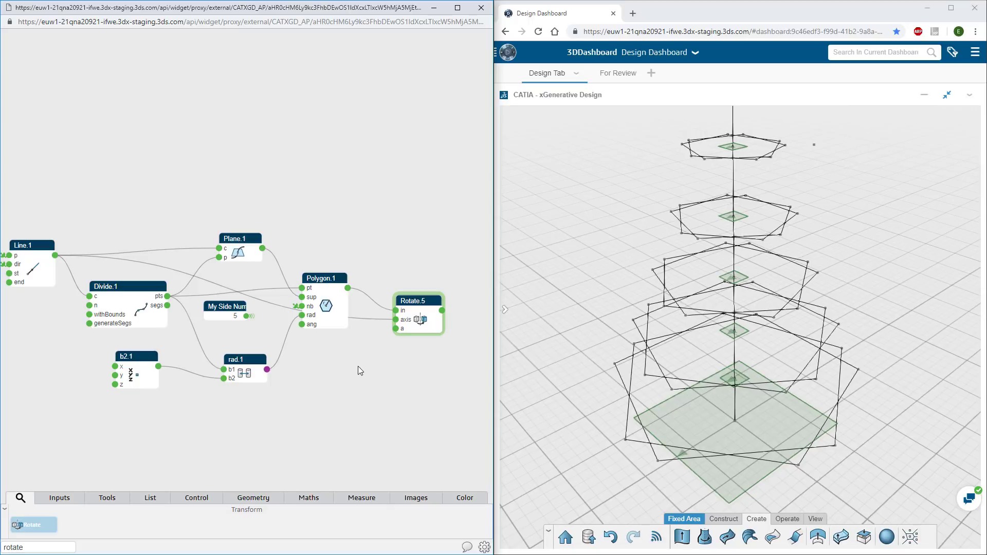
mouse_move(327, 283)
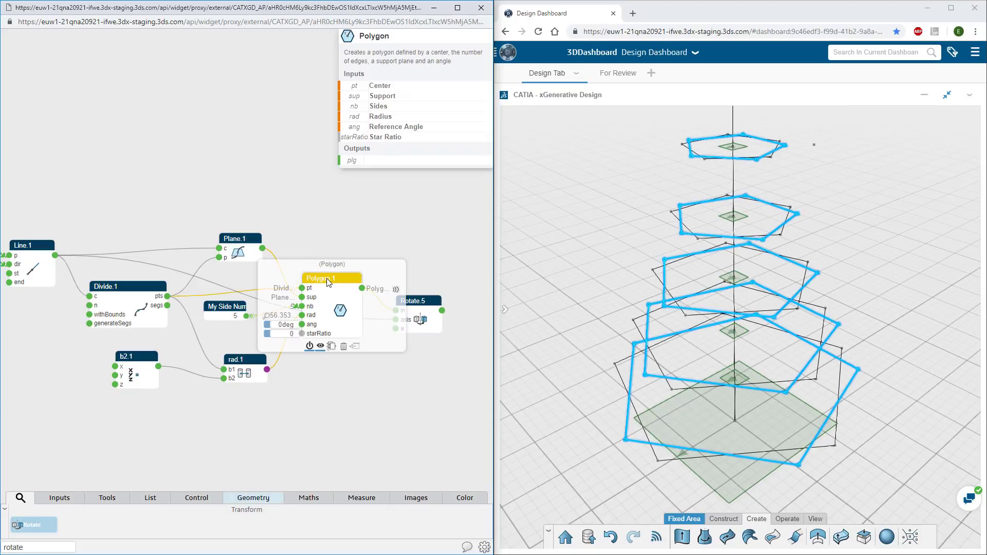
left_click(320, 347)
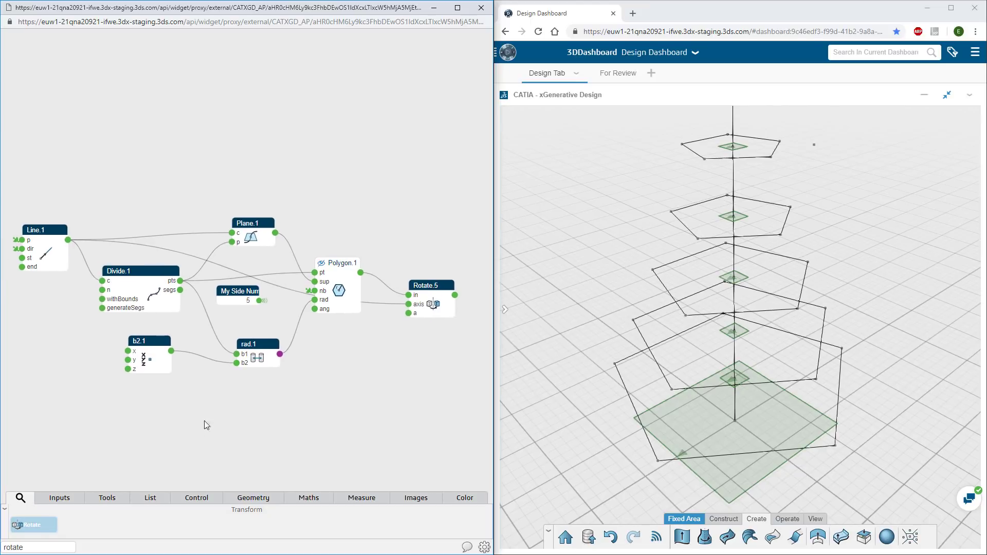
- Find the Sequence operator and add it as a node below Polygon.1
double_click(57, 546)
type("seq")
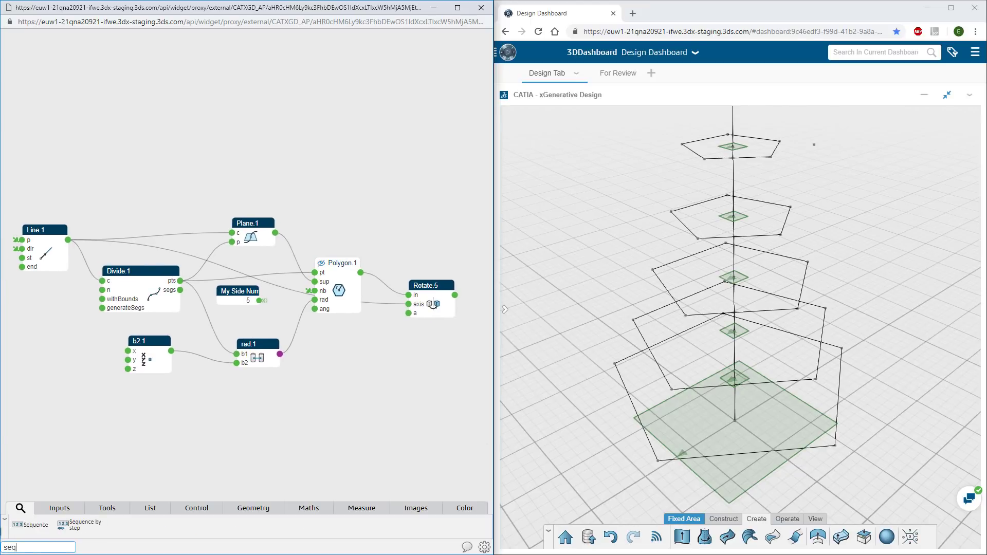
left_click_drag(31, 525, 359, 366)
scroll(413, 348, "up", 3)
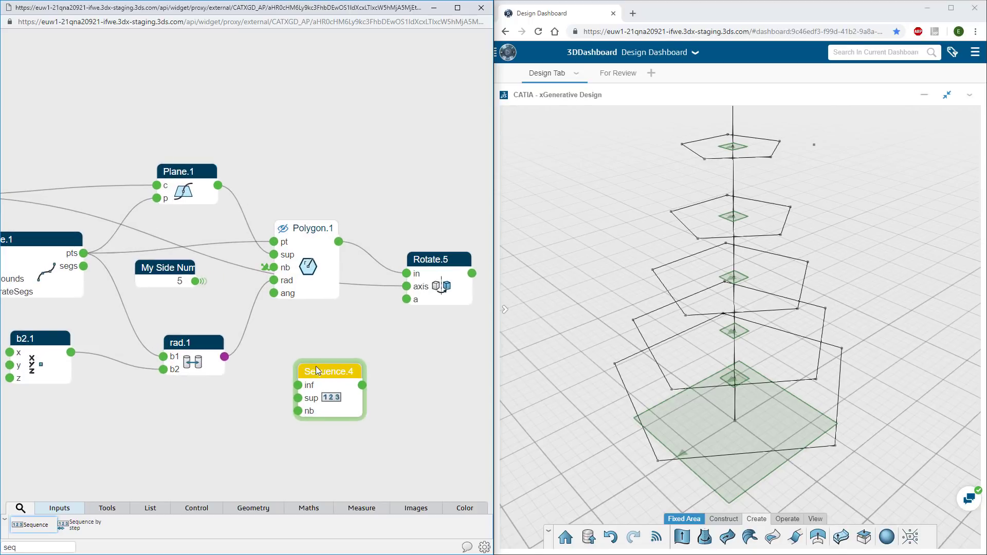
- Set the Sequence node's upper bound to 3.141592654 and connect its output to the Rotate node's angle input
left_click(294, 395)
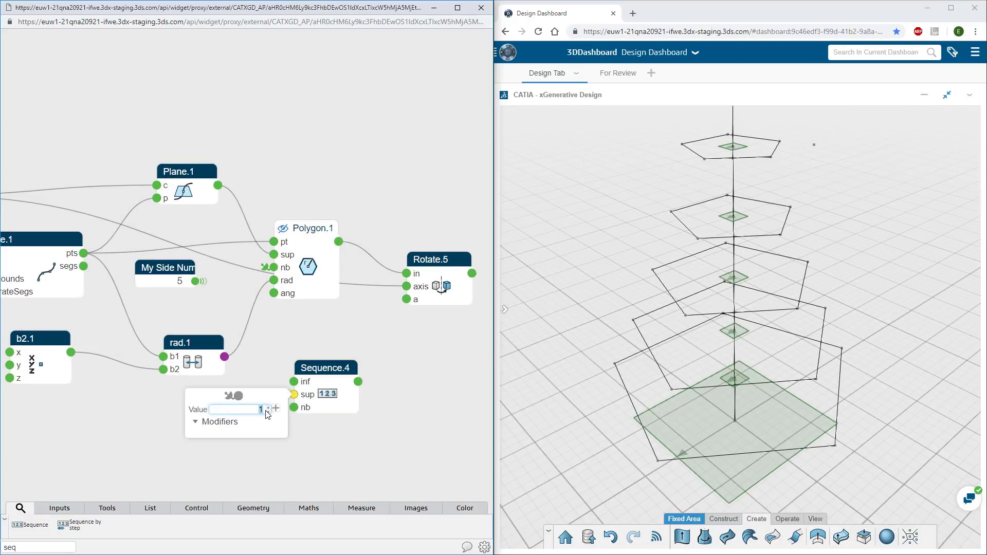
key("Return")
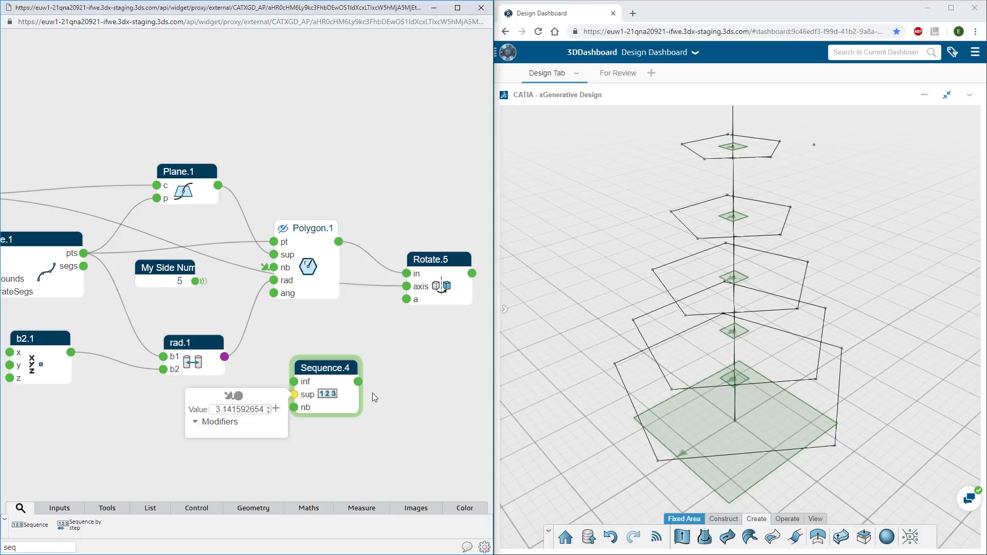
left_click(372, 393)
left_click_drag(407, 302, 406, 300)
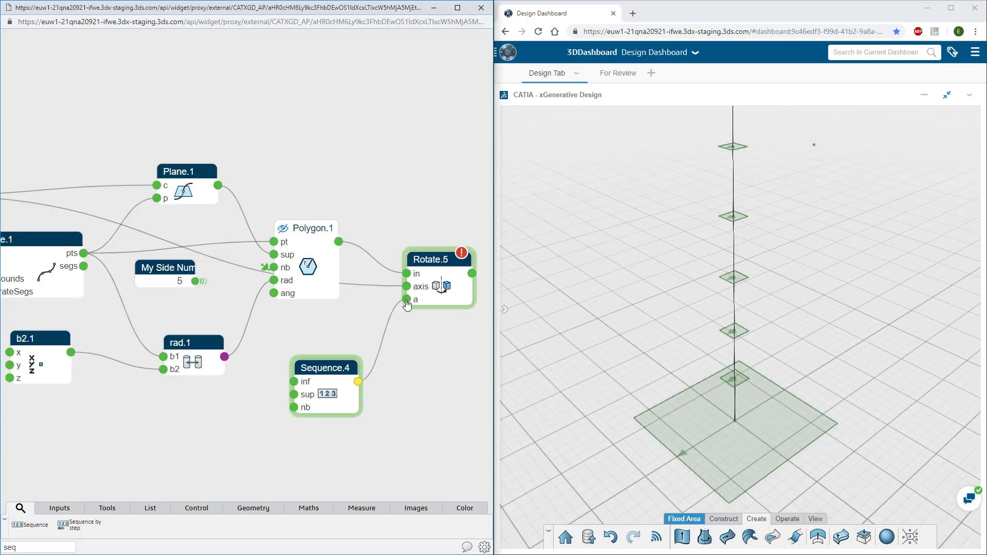
- Extract Divide.1's number input as an integer parameter node and name it "My Divide Number"
scroll(154, 434, "down", 1)
left_click_drag(135, 436, 288, 443)
left_click(209, 278)
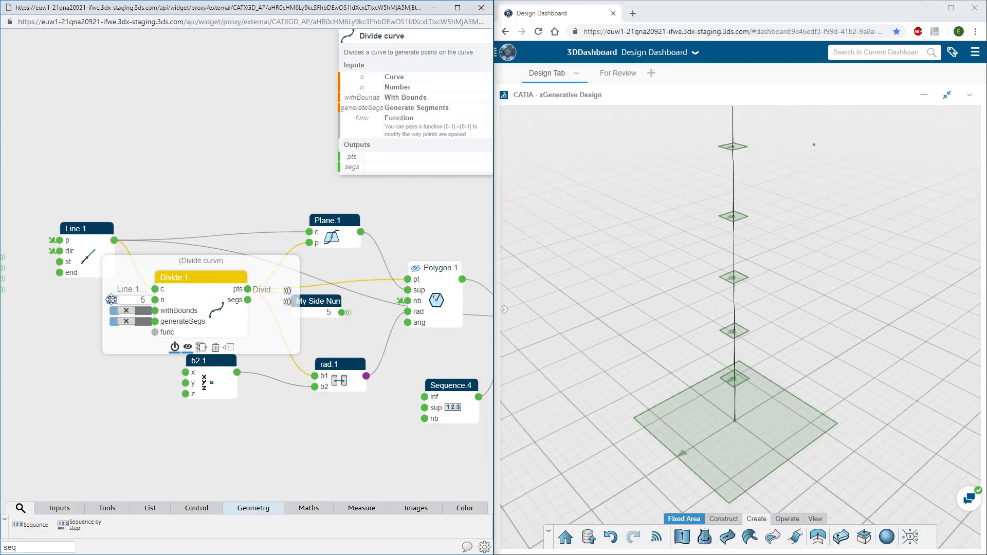
left_click_drag(111, 299, 55, 404)
left_click(33, 404)
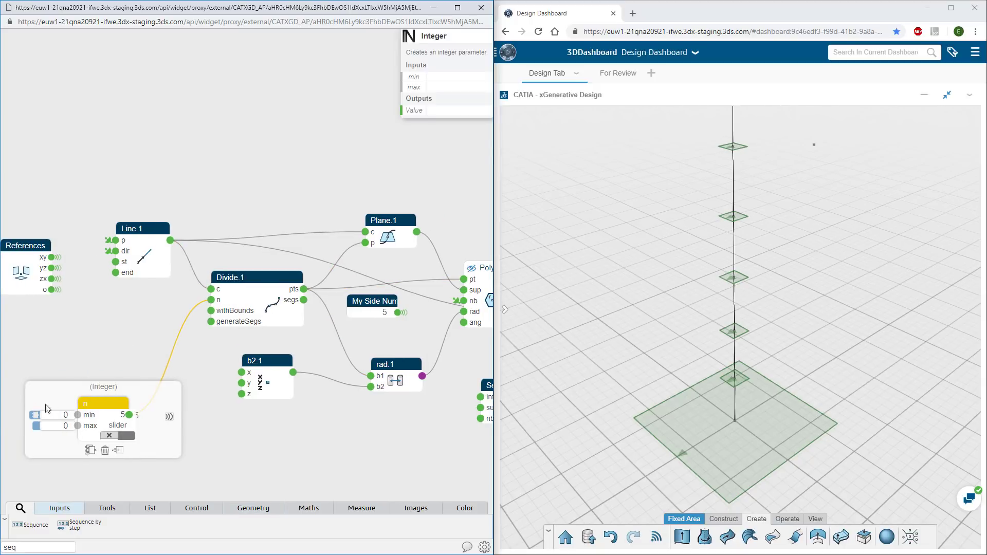
double_click(84, 404)
type("My Divide Number")
key("Return")
left_click(124, 375)
- Turn My Divide Number's output into a global variable and shift its node away from Divide.1
left_click(130, 415)
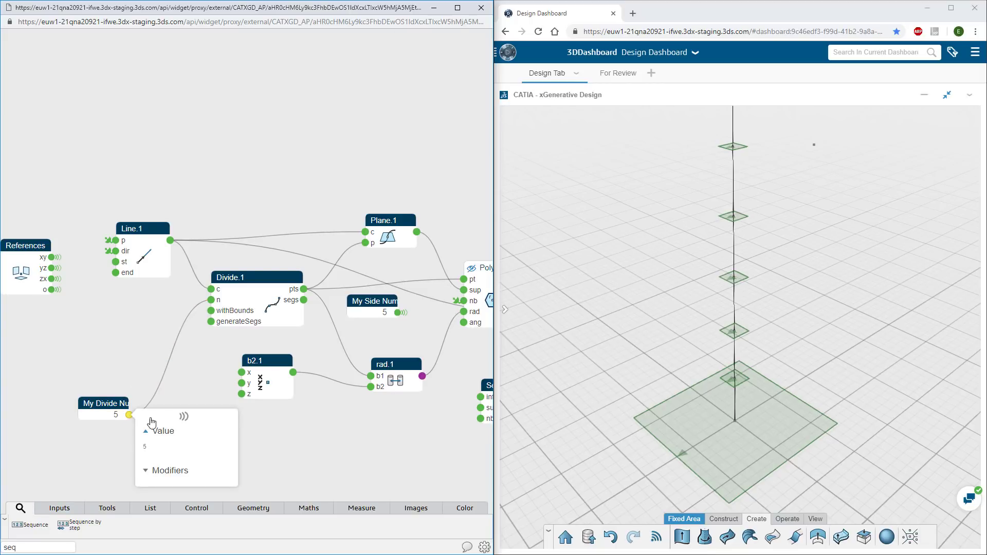
left_click(183, 419)
left_click_drag(117, 404, 78, 396)
- Link the Sequence node's nb input to the My Divide Number global variable and move the node below rad.1
scroll(279, 438, "down", 3)
middle_click_drag(316, 446, 244, 432)
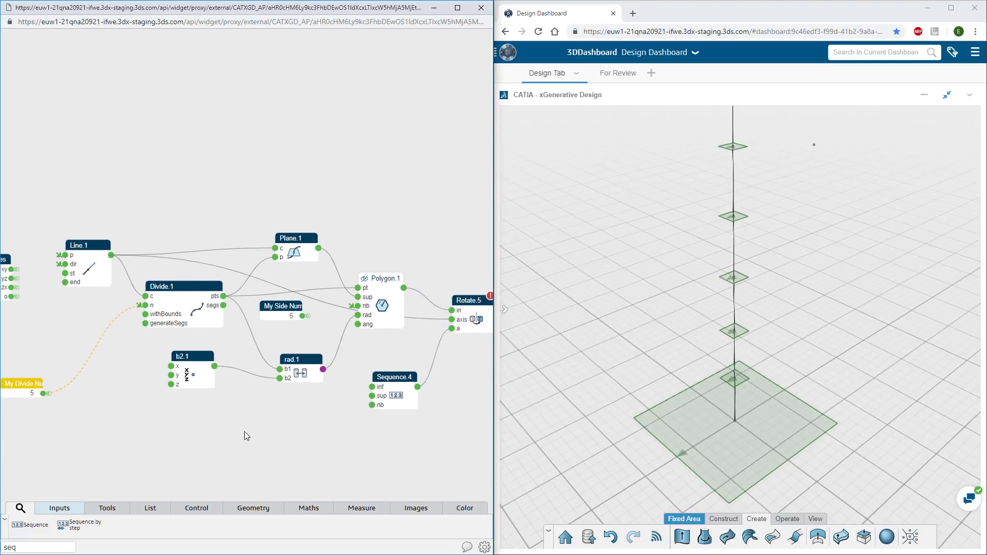
left_click(372, 405)
left_click(316, 407)
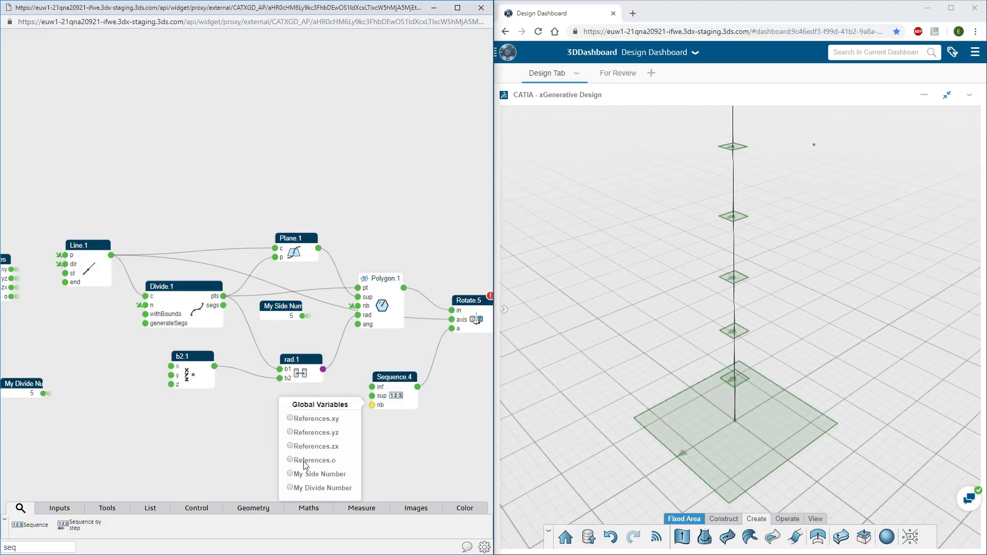
left_click(290, 488)
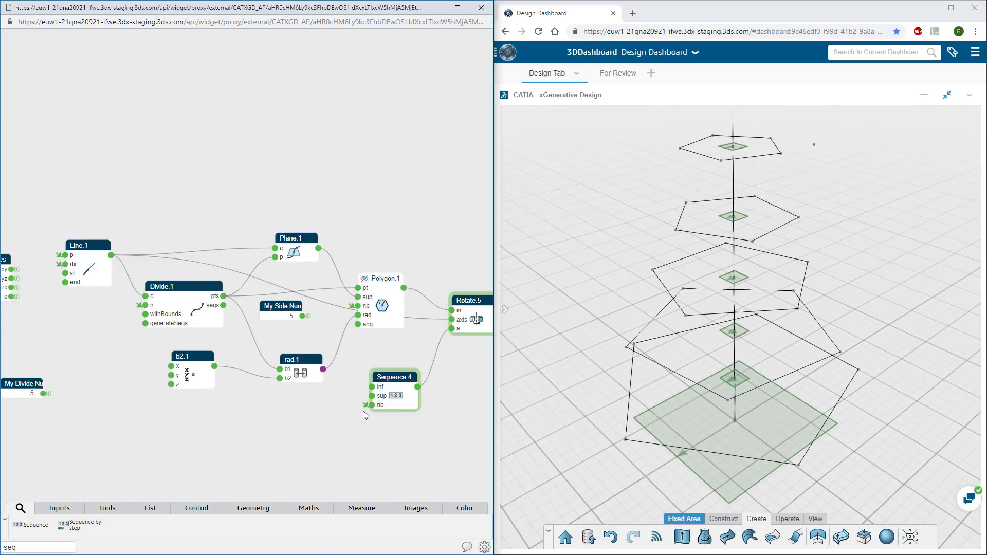
left_click_drag(379, 383, 336, 412)
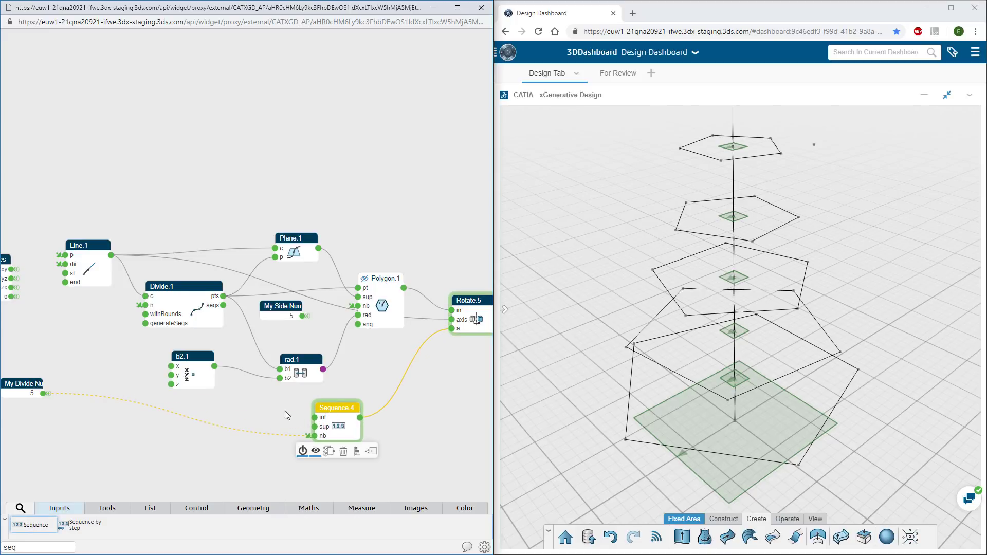
- Move the My Side Number node below My Divide Number and group both parameters in a region
scroll(270, 412, "down", 2)
left_click_drag(259, 325, 67, 431)
scroll(141, 335, "up", 3)
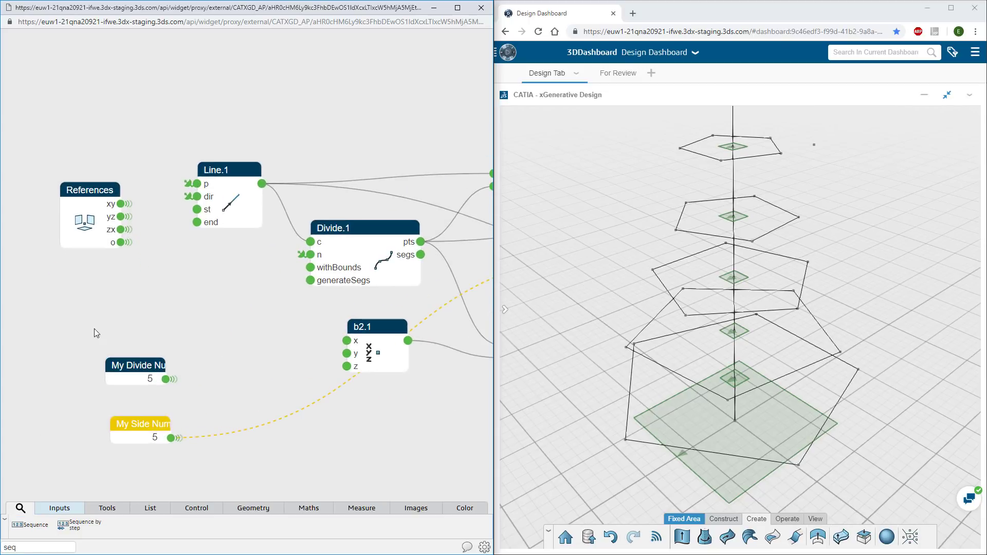
left_click_drag(79, 328, 216, 465)
left_click(239, 485)
scroll(262, 463, "down", 2)
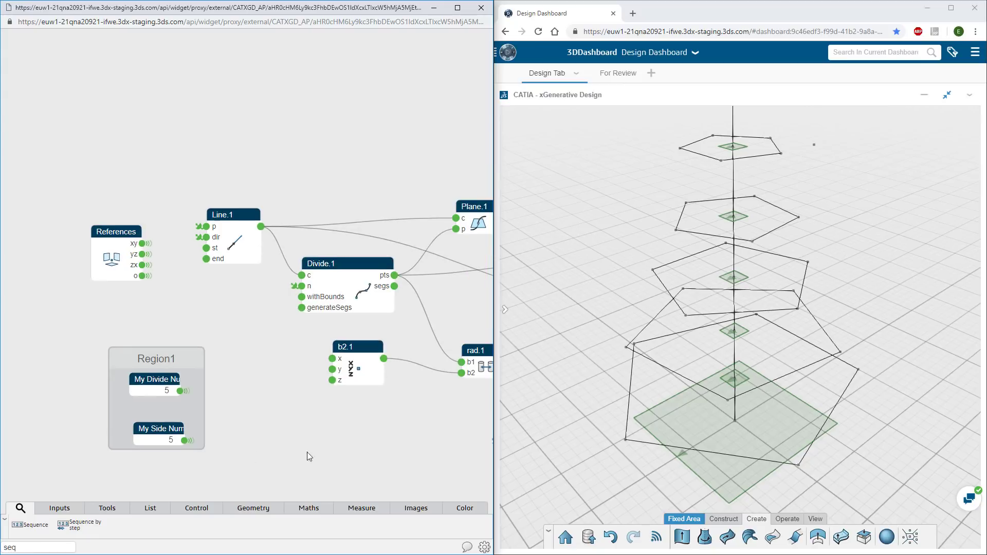
- Automatically arrange the nodes from Divide.1 and b2.1 through to Rotate.5 in layers
middle_click_drag(349, 448, 187, 430)
scroll(233, 435, "down", 2)
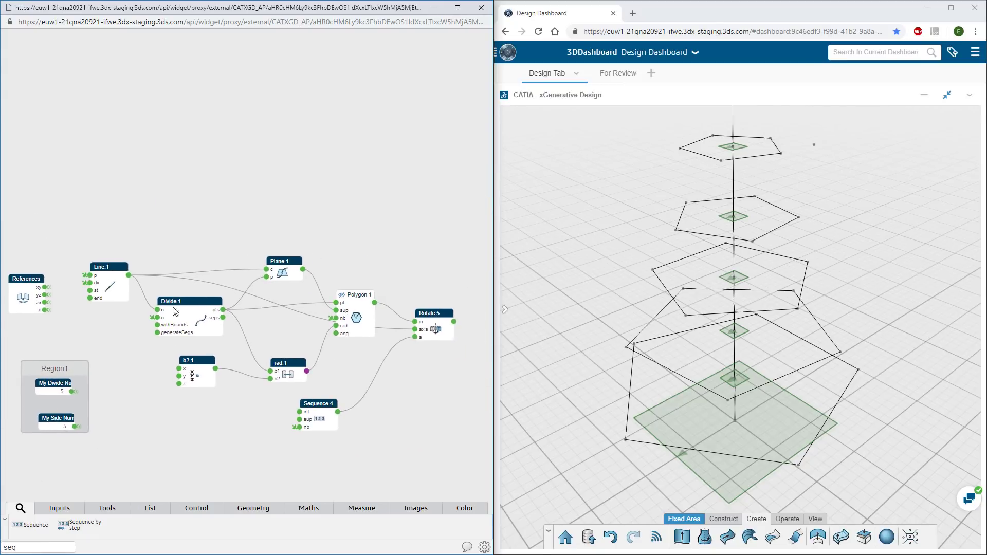
left_click_drag(143, 231, 462, 449)
mouse_move(467, 467)
left_click(468, 497)
left_click(353, 481)
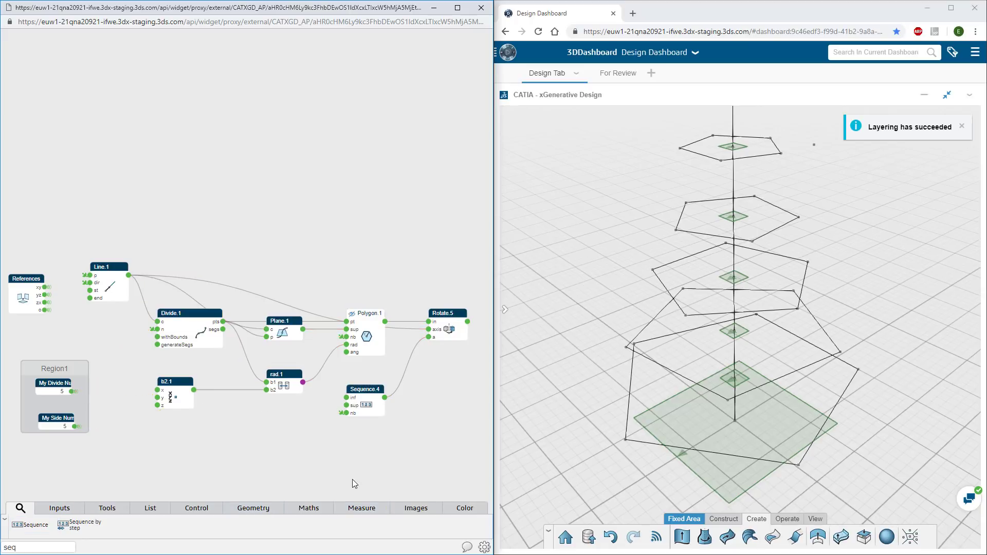
- Create a loft surface using the rotated polygons of Rotate.5 as its sections
scroll(332, 430, "up", 3)
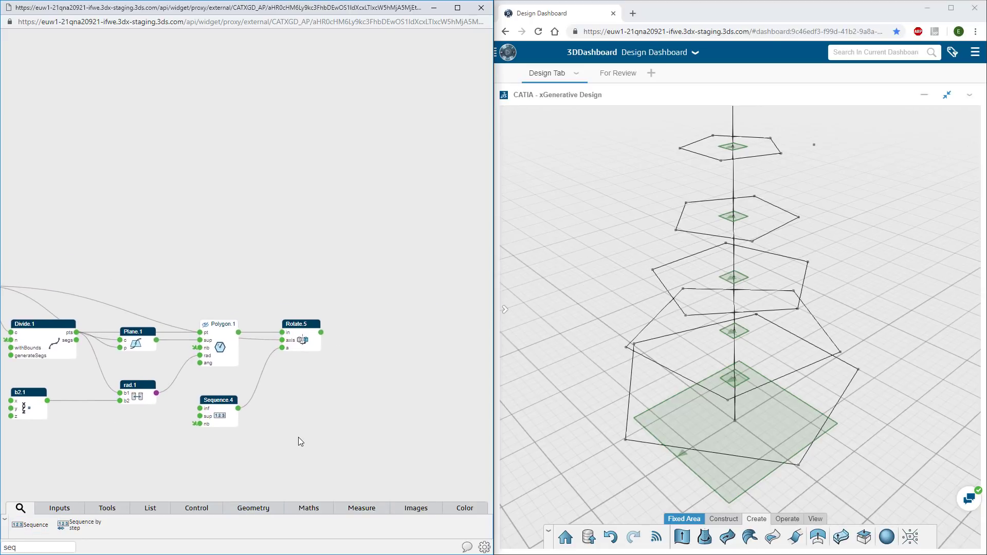
scroll(301, 371, "up", 2)
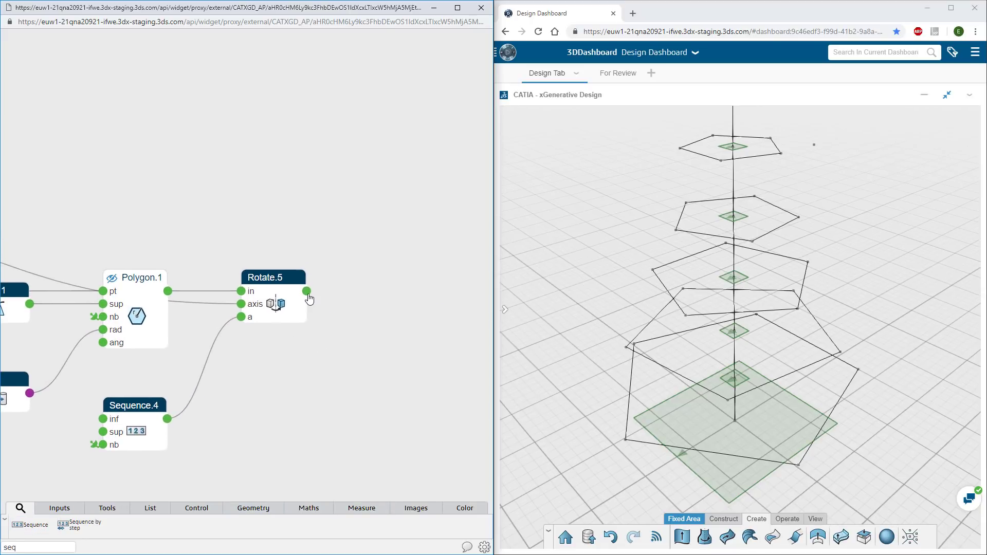
mouse_move(307, 295)
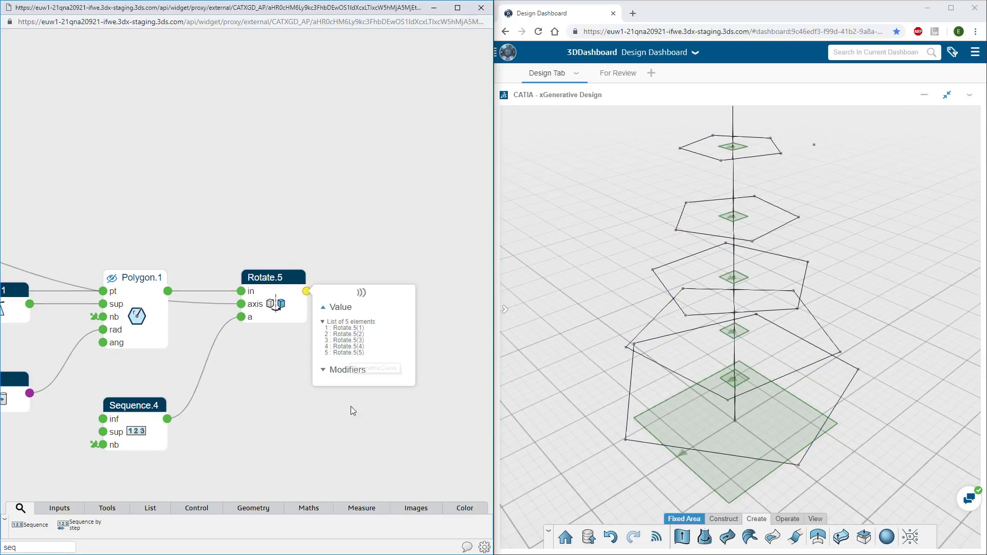
left_click(750, 537)
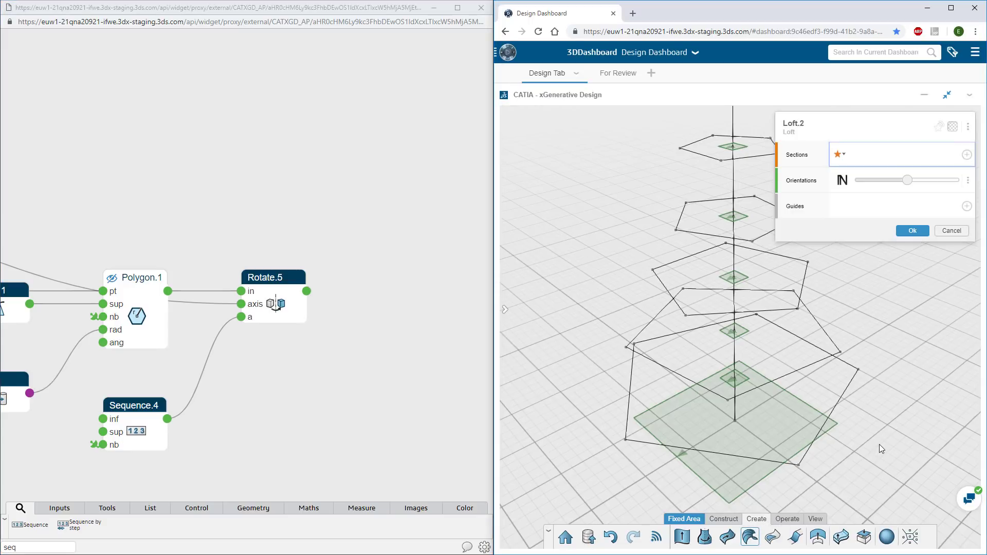
middle_click_drag(885, 441, 794, 459)
left_click(766, 400)
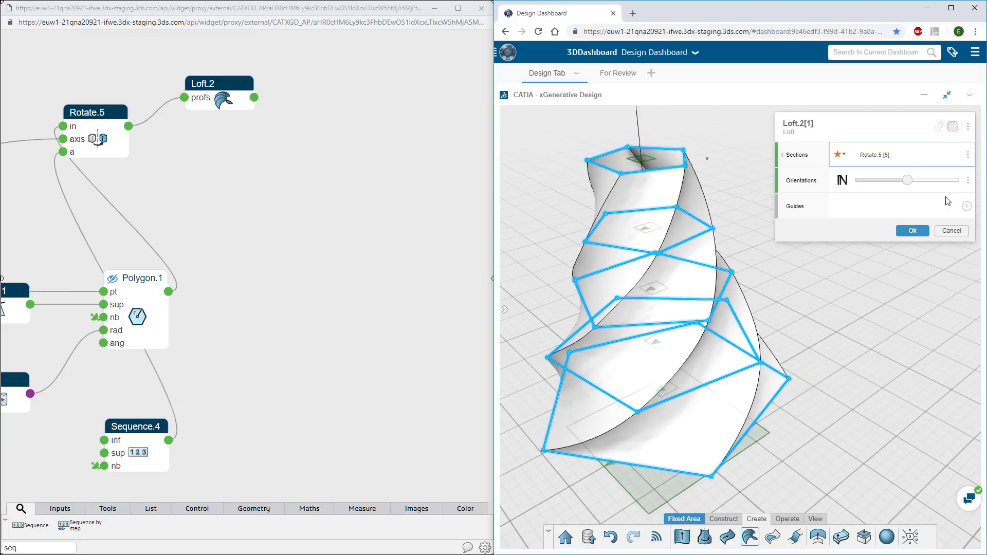
- Colour the loft surface yellow and accept the loft definition
left_click(955, 128)
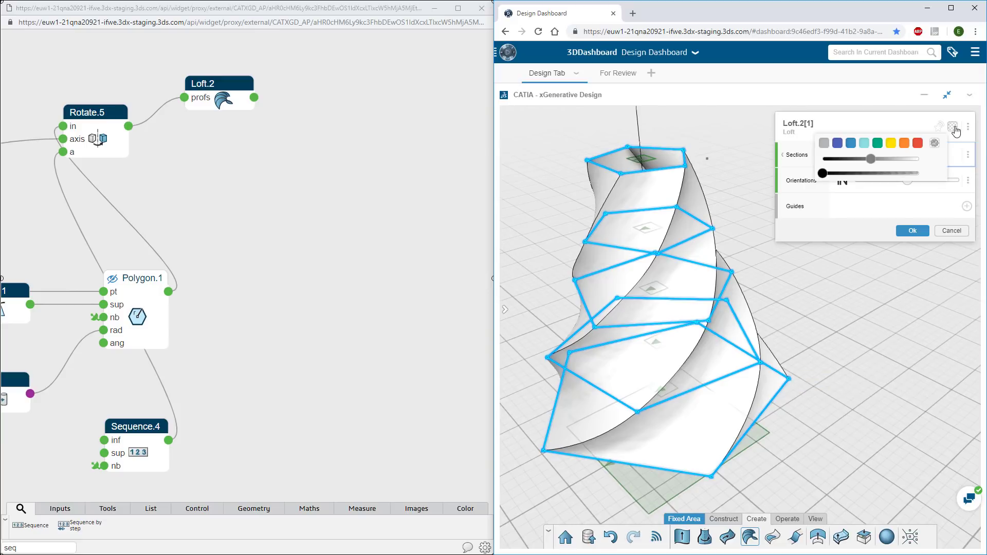
left_click(891, 144)
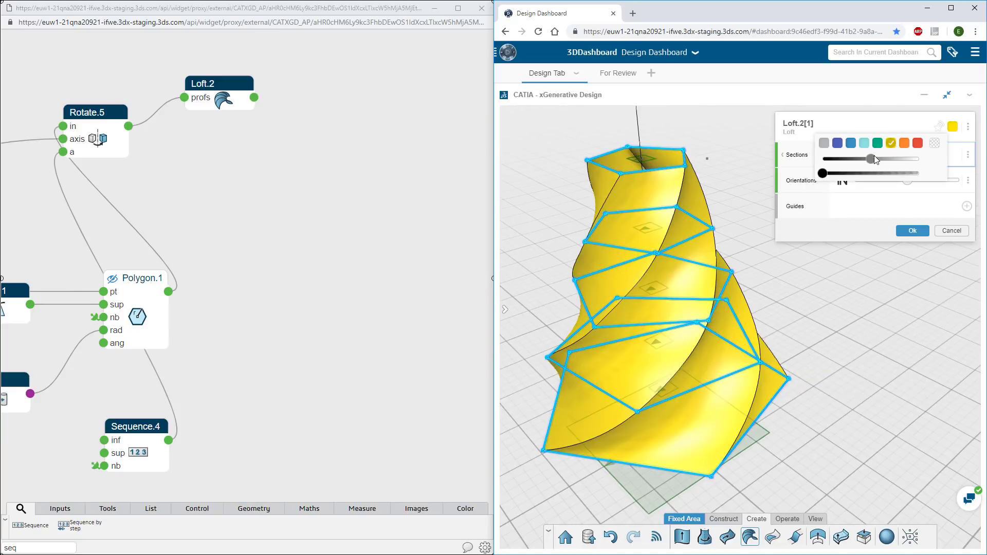
mouse_move(873, 159)
left_mouse_down()
mouse_move(823, 159)
mouse_move(918, 159)
mouse_move(876, 160)
left_mouse_up()
left_click(916, 127)
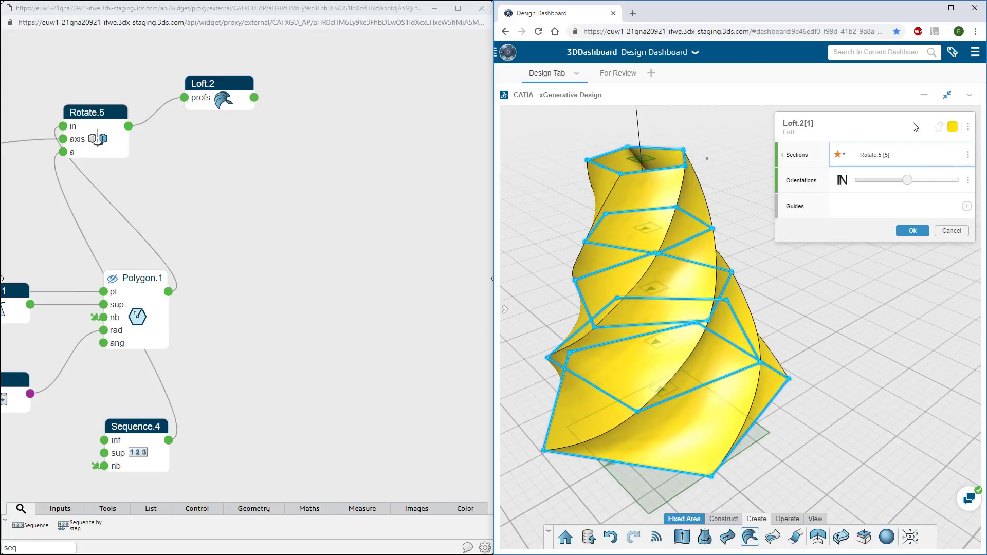
left_click(909, 233)
left_click(900, 249)
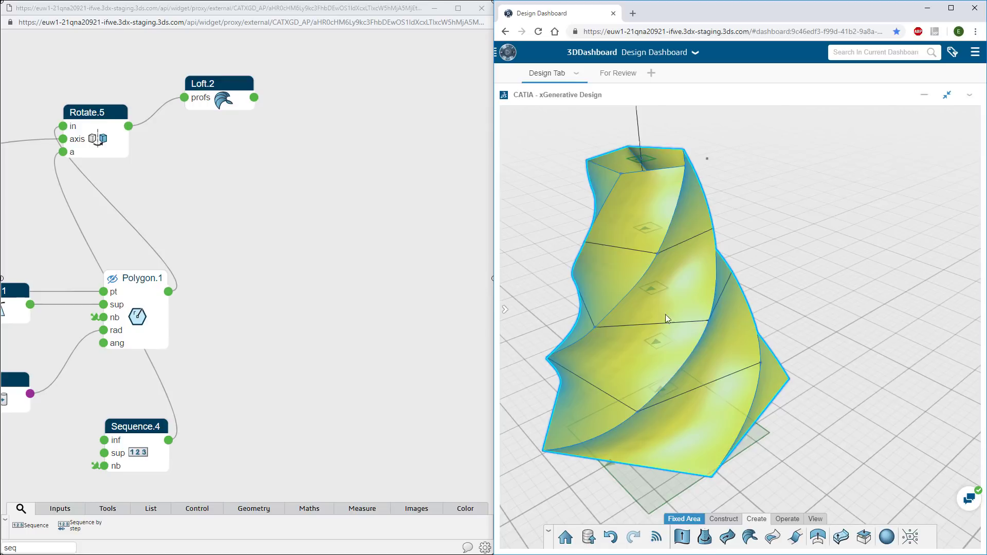
- Move the Loft.2 node down beside Rotate.5 and maximize the 3D design window
left_click_drag(234, 86, 278, 148)
middle_click_drag(515, 283, 582, 294)
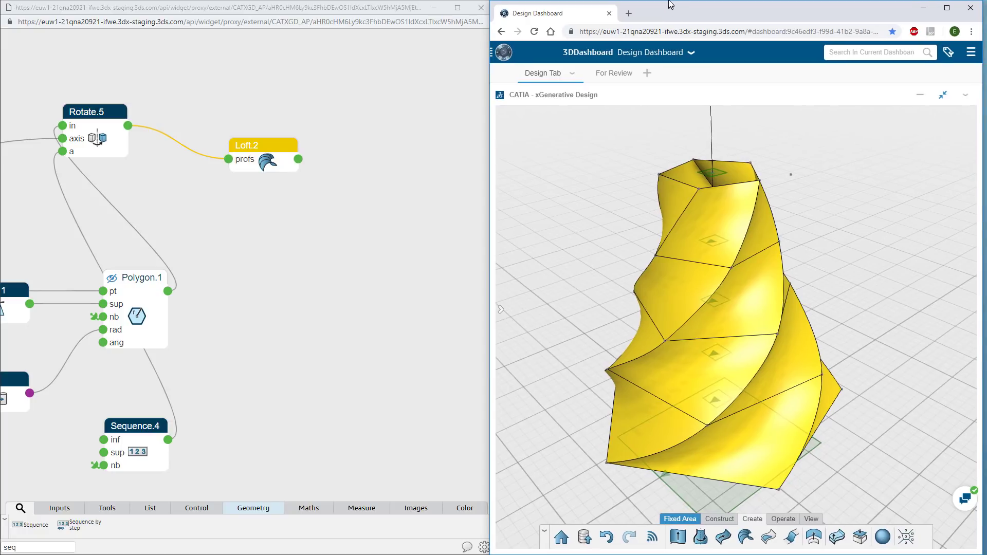
double_click(675, 14)
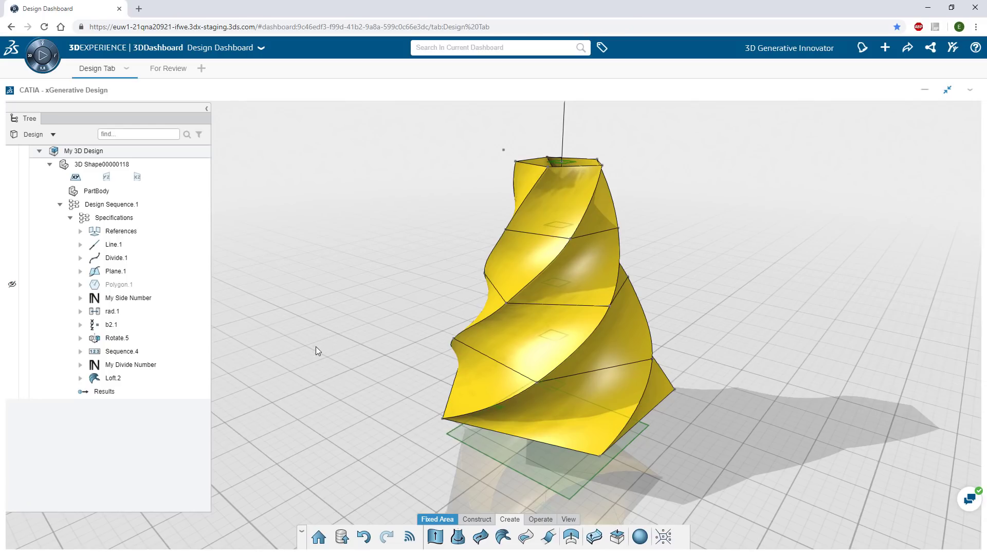
- Lower the b2.1 point to about 130.76 mm in z and turn its z coordinate into a parameter
left_click(145, 326)
left_click(255, 292)
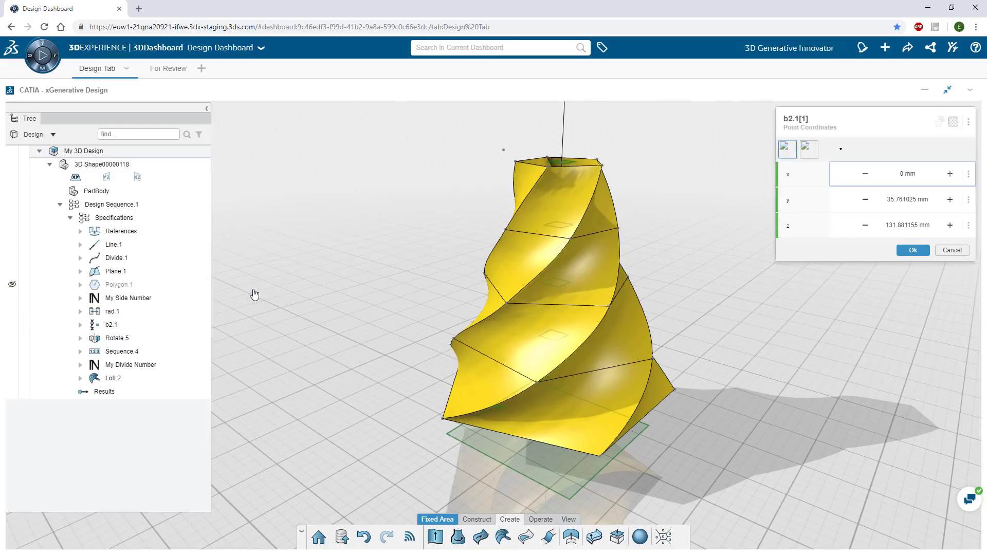
left_click_drag(511, 118, 471, 124)
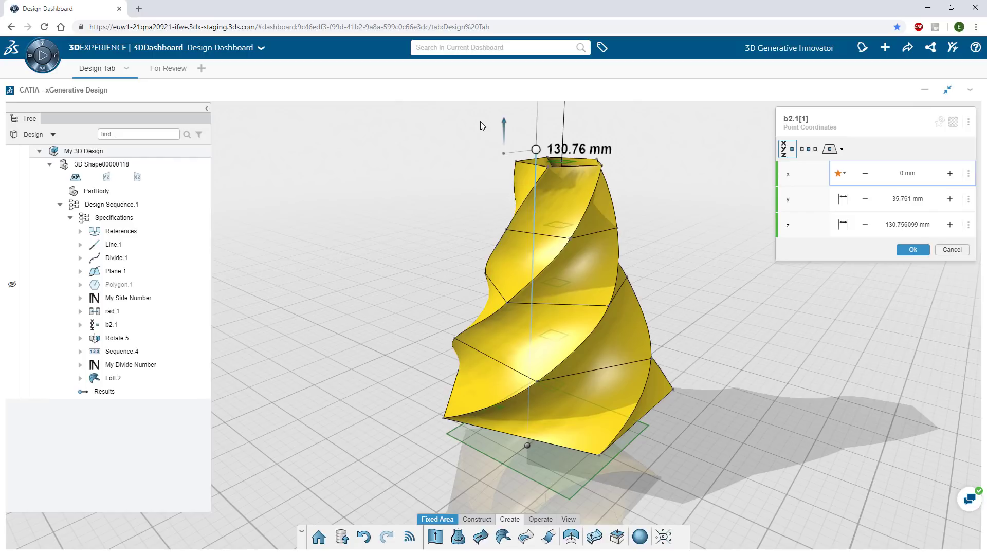
left_click(928, 225)
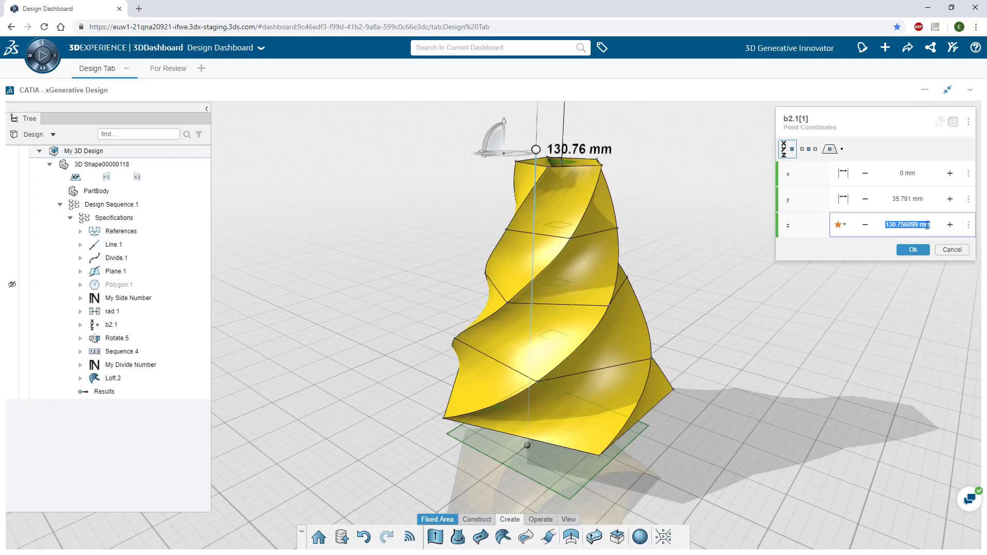
left_click(969, 226)
left_click(869, 259)
left_click(844, 278)
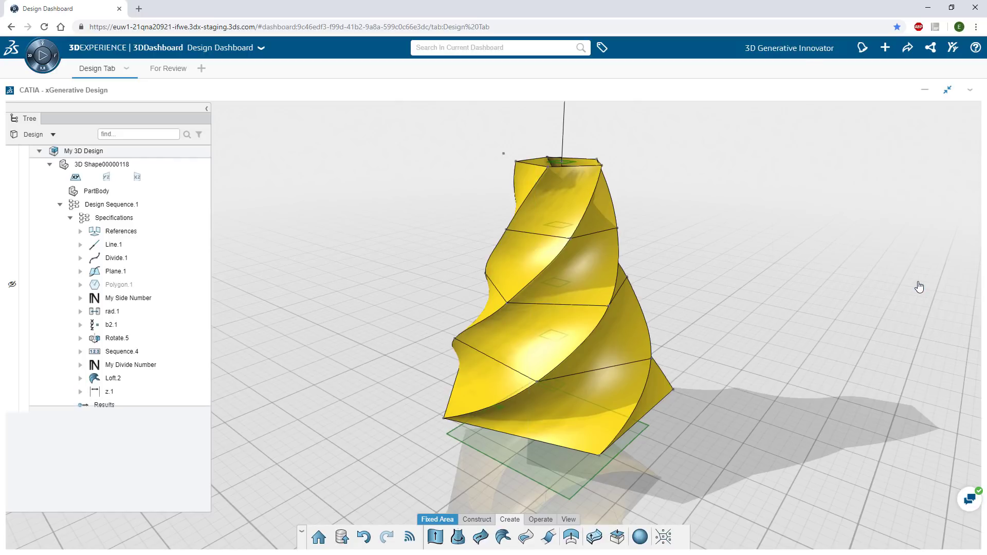
- Give the z.1 parameter a maximum of 150 with its slider shown, and raise its value to that maximum
left_click(920, 226)
left_click(857, 252)
left_click_drag(871, 174, 963, 178)
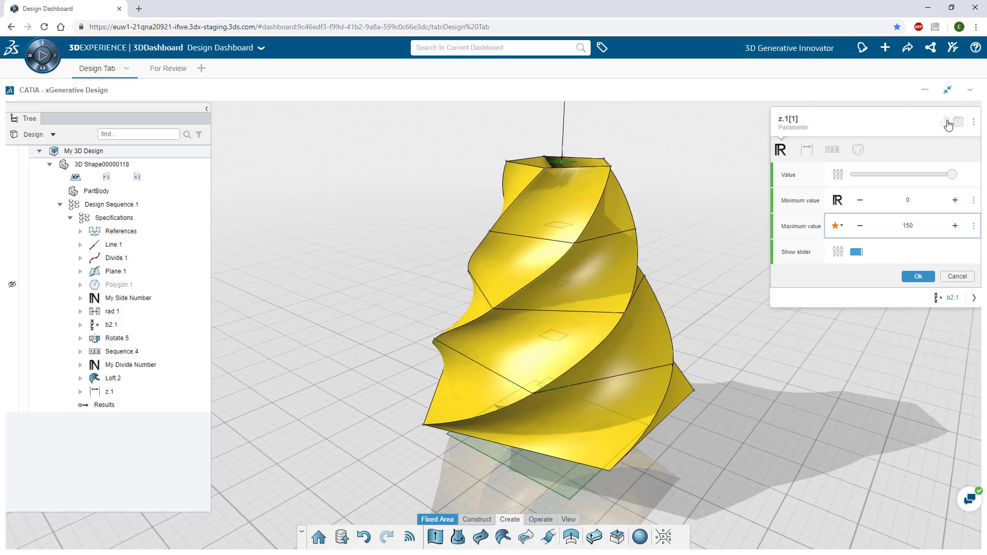
left_click(921, 278)
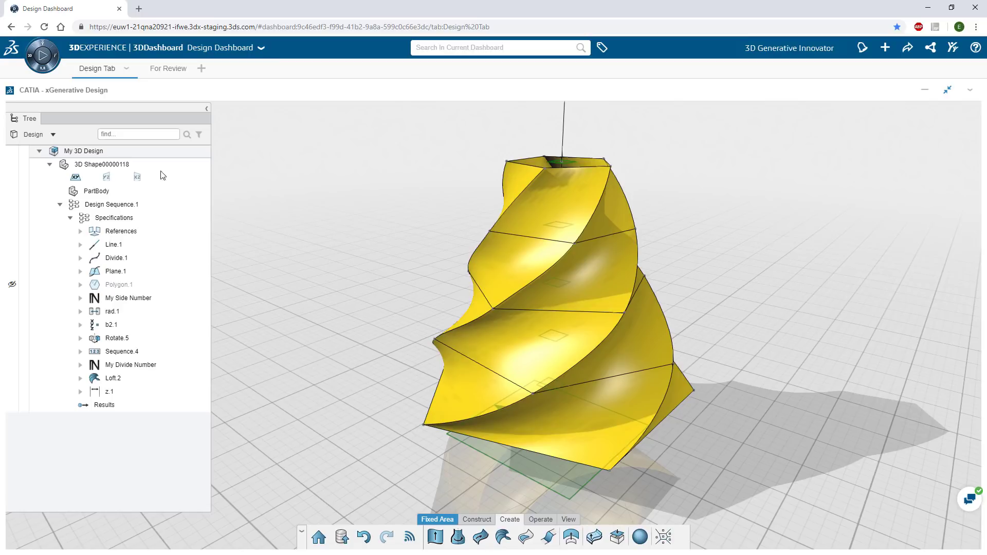
- Switch the tree from the Design view to the Controllers view
left_click(53, 135)
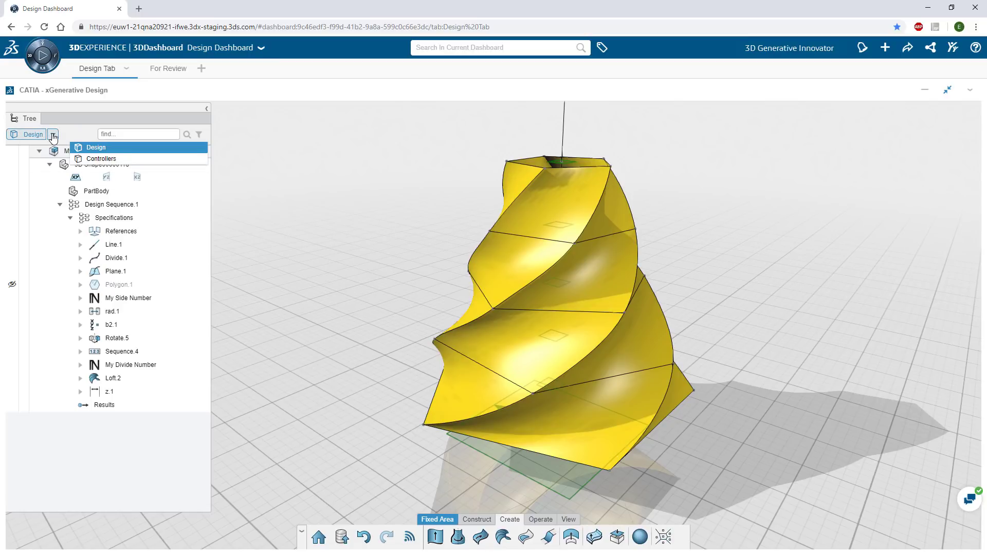
left_click(105, 159)
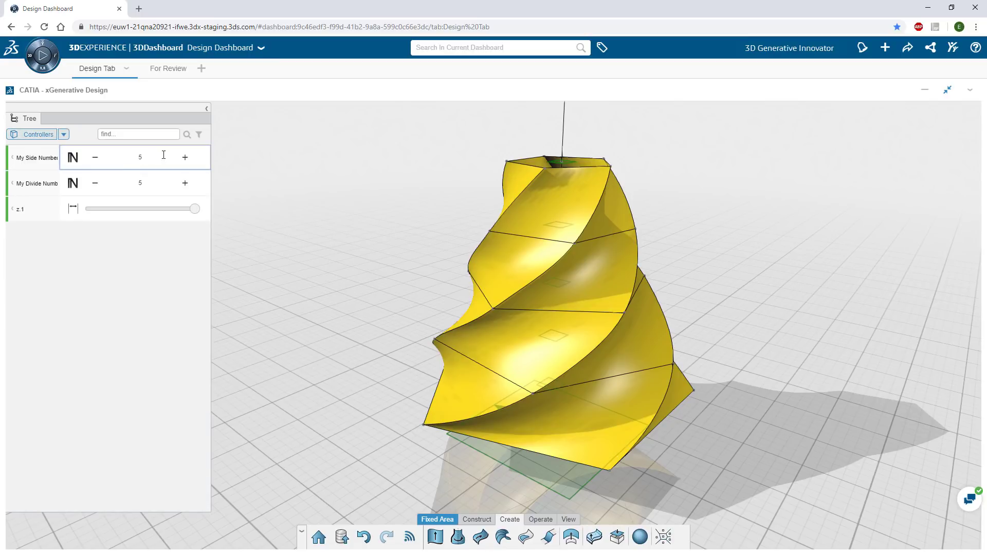
- Try out higher and lower My Side Number values in single increments
left_click(185, 158)
left_click(185, 158)
left_click(95, 158)
left_click(95, 158)
left_click(185, 157)
left_click(186, 158)
left_click(95, 158)
- Try out higher and lower My Divide Number values in single increments
left_click(185, 184)
left_click(186, 185)
left_click(186, 185)
left_click(186, 185)
left_click(94, 185)
left_click(96, 183)
left_click(95, 183)
- Lower z.1 to about three quarters of its range and set My Side Number to 40
left_click_drag(195, 209, 166, 210)
double_click(151, 158)
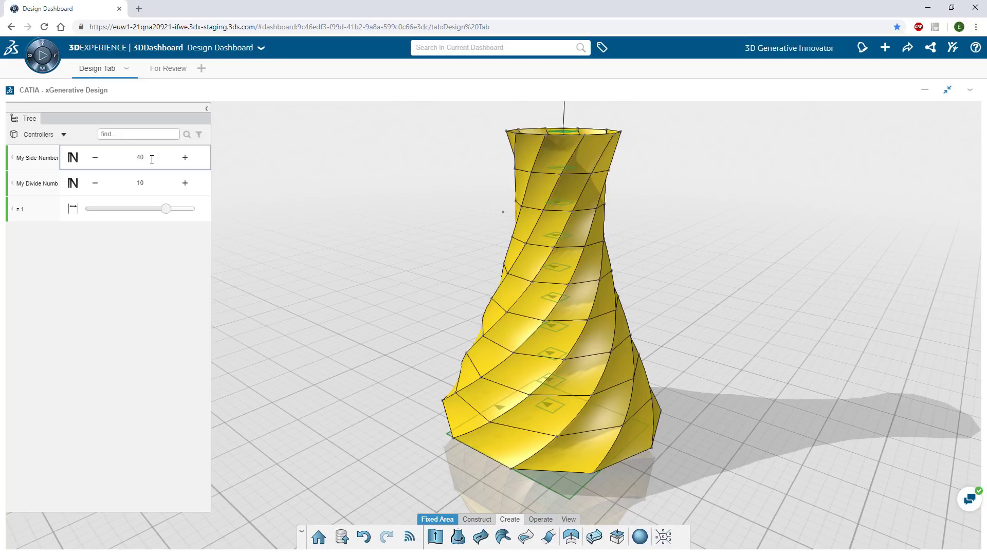
key("Return")
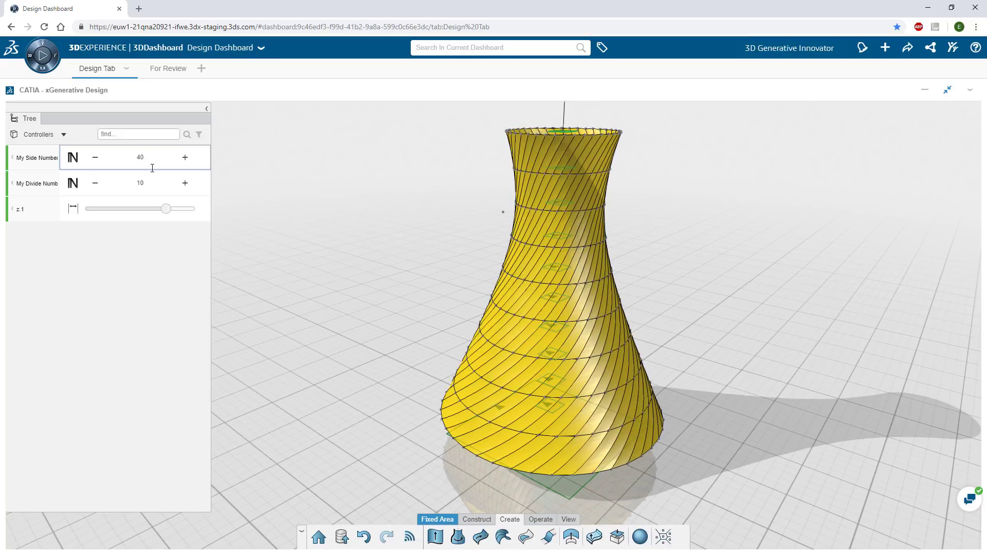
- Set My Divide Number to 40 and view the resulting vase from a different angle
double_click(153, 183)
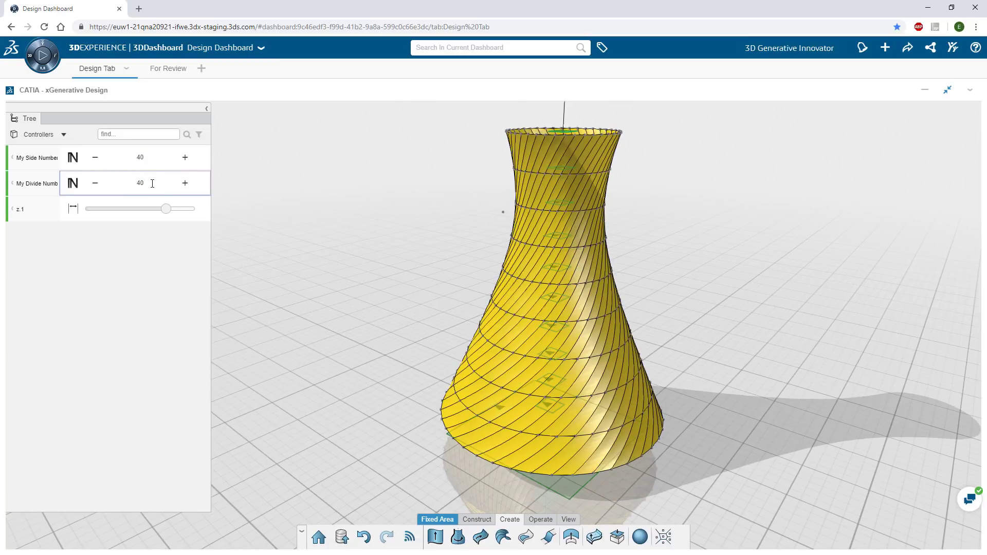
type("40")
key("Return")
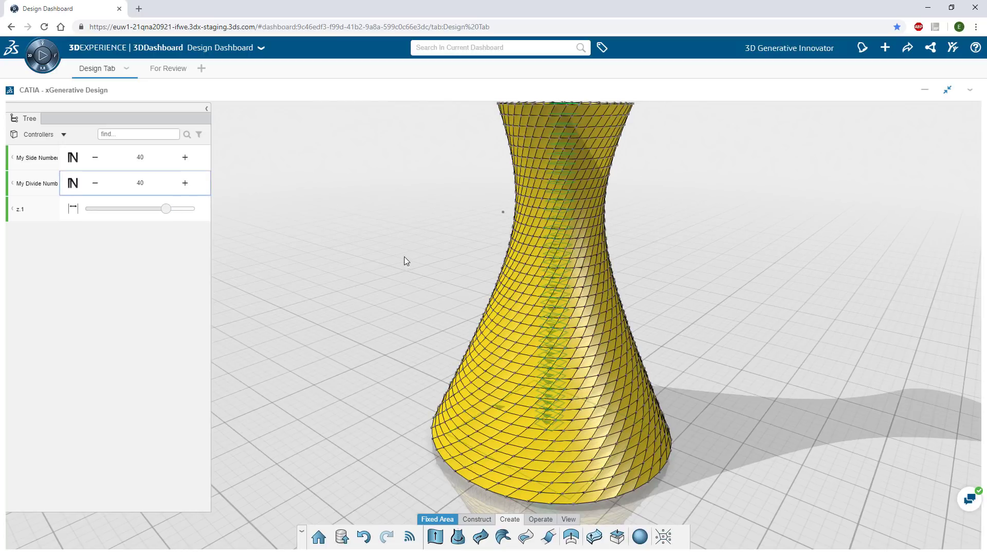
middle_click_drag(417, 256, 376, 234)
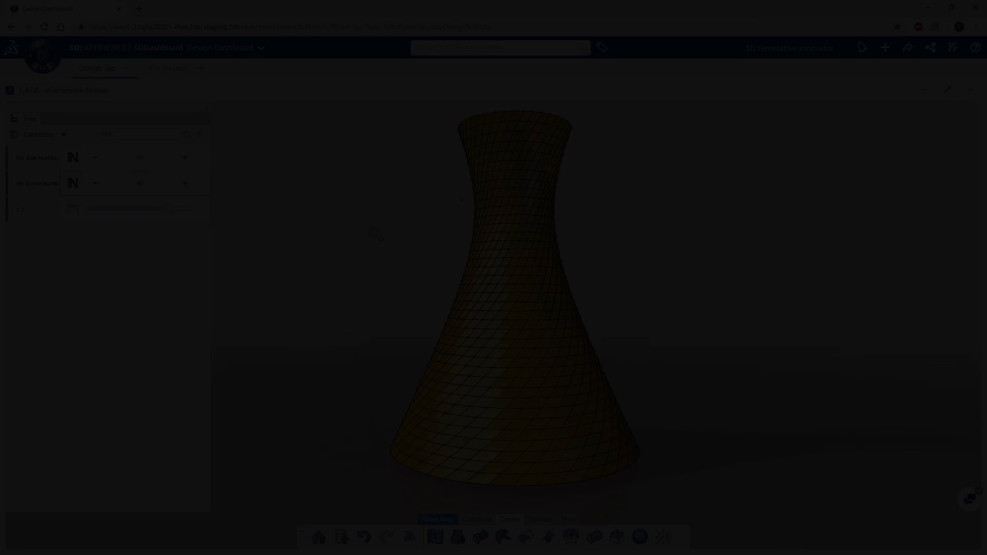